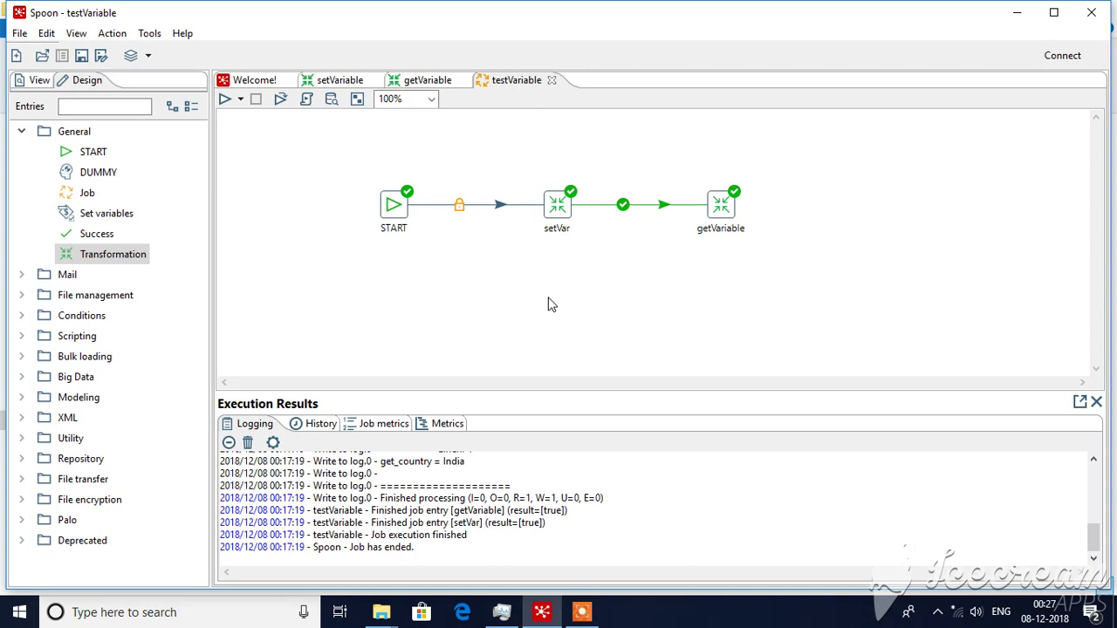
- Inspect the setVariable Data Grid: one String field, country, with value India
left_click(342, 80)
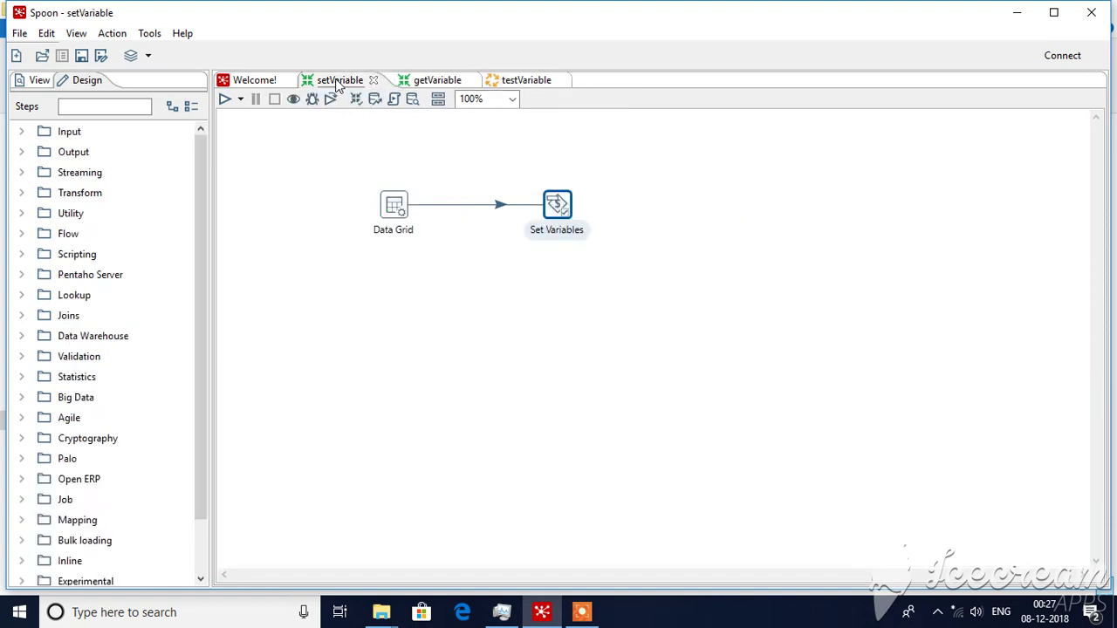
left_click(377, 129)
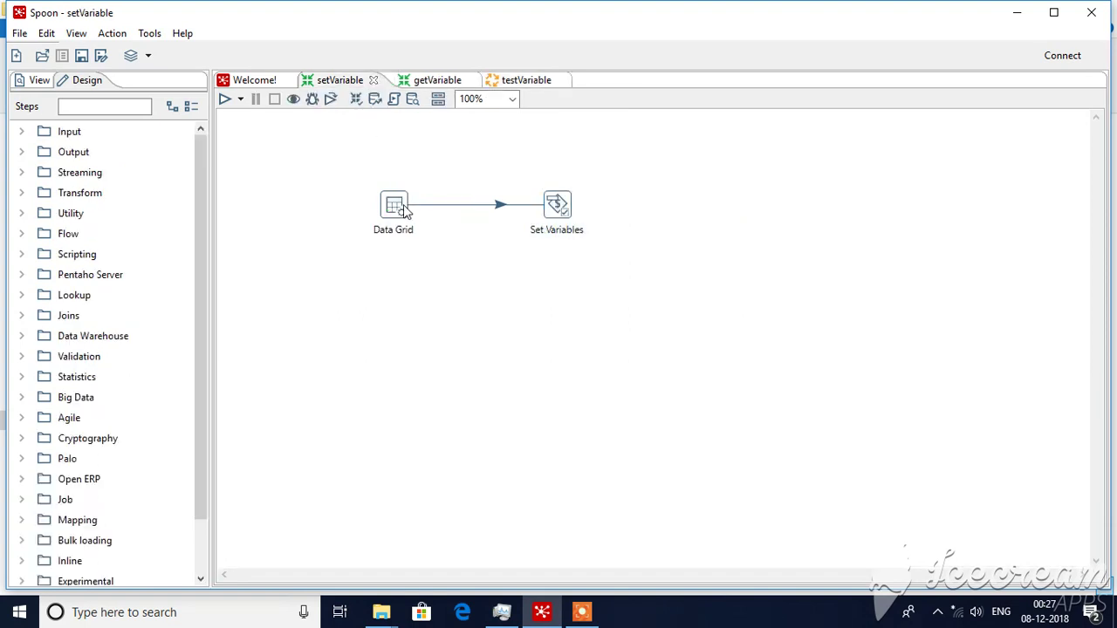
double_click(397, 208)
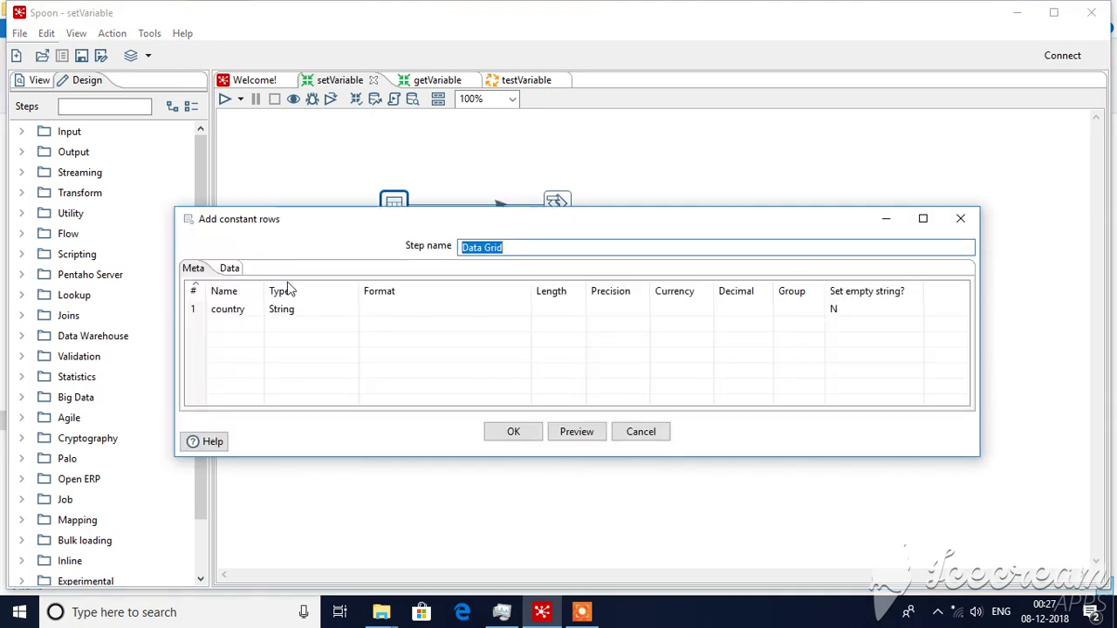
left_click(231, 271)
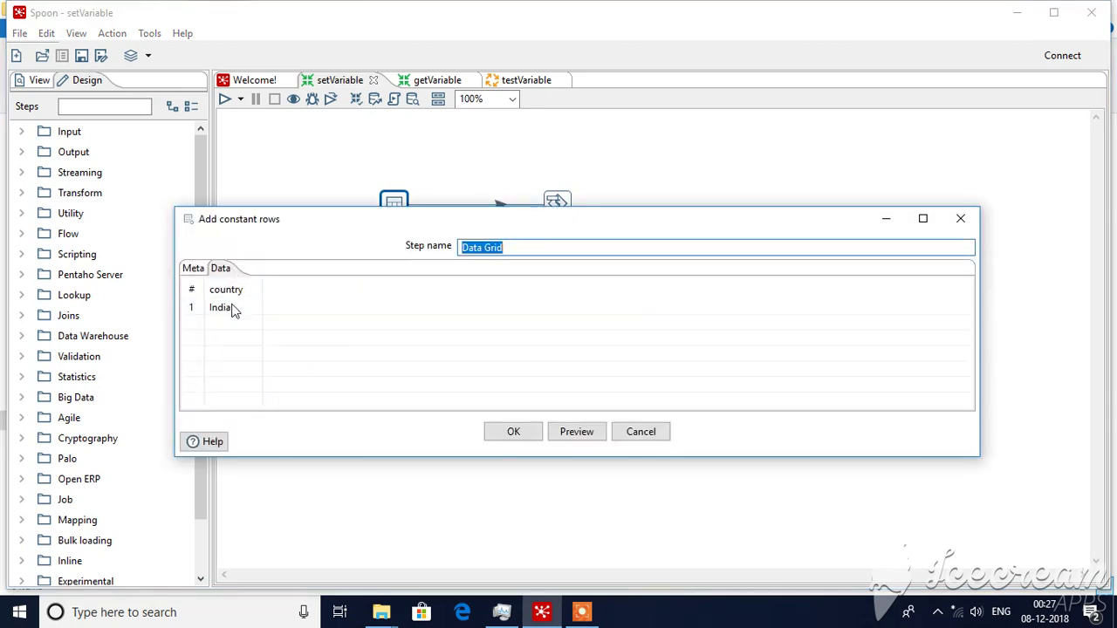
left_click(521, 431)
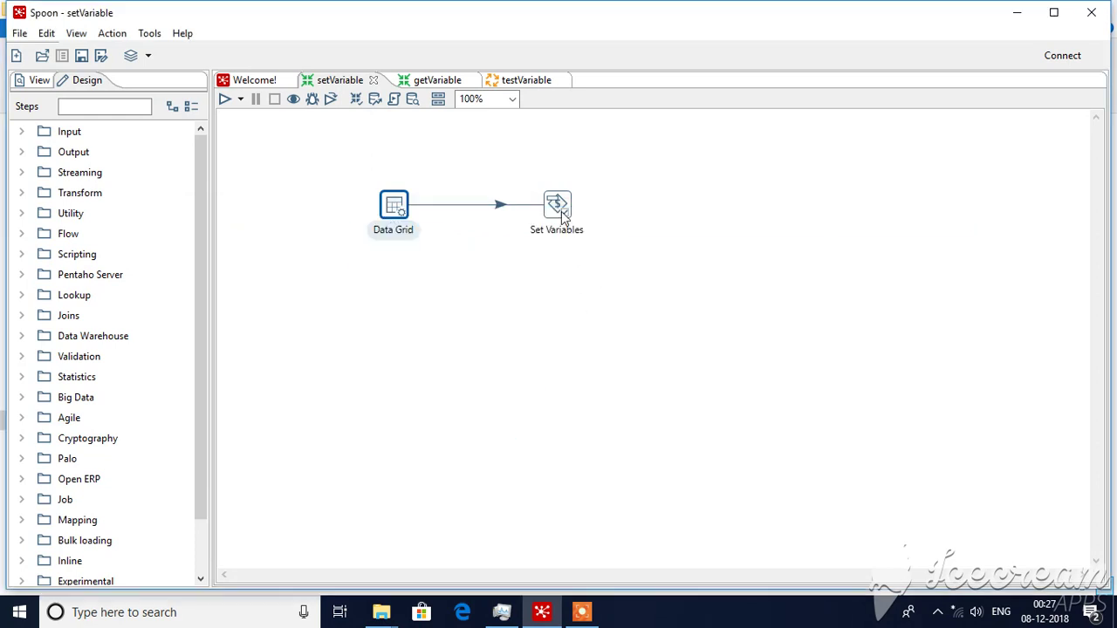
mouse_move(562, 217)
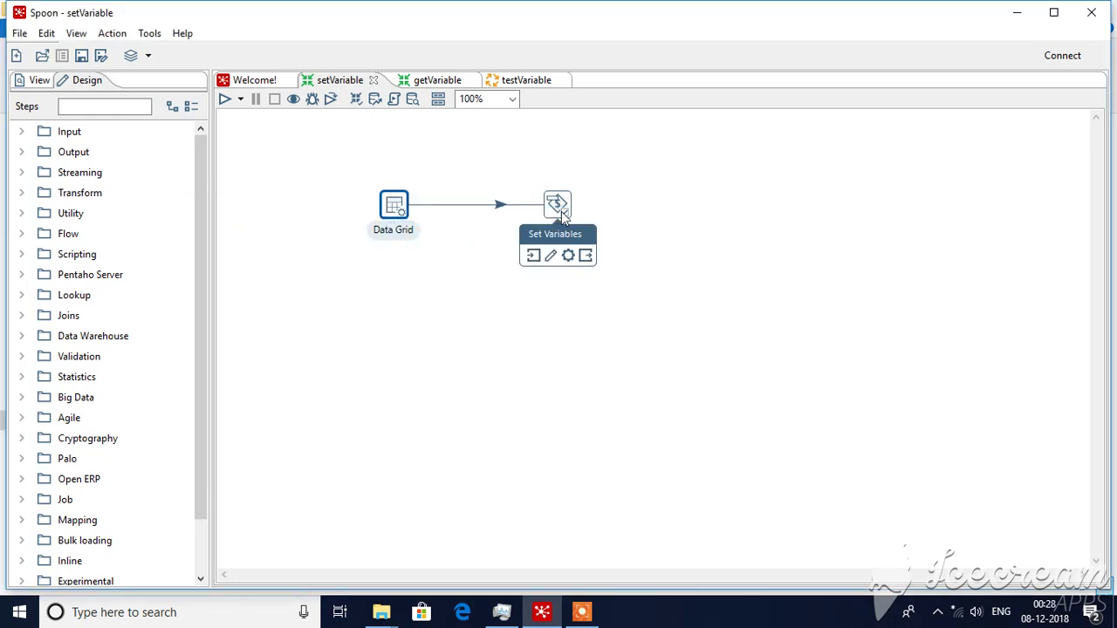
- In Set Variables, map field country to variable COUNTRY with 'Valid in the root job' scope
double_click(562, 216)
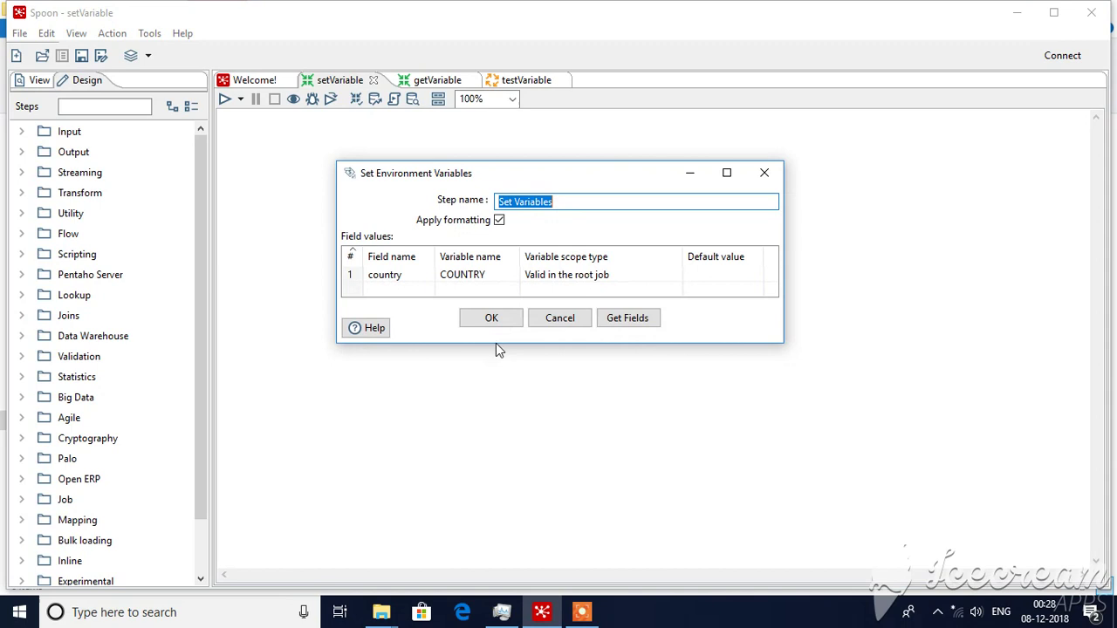
left_click(629, 319)
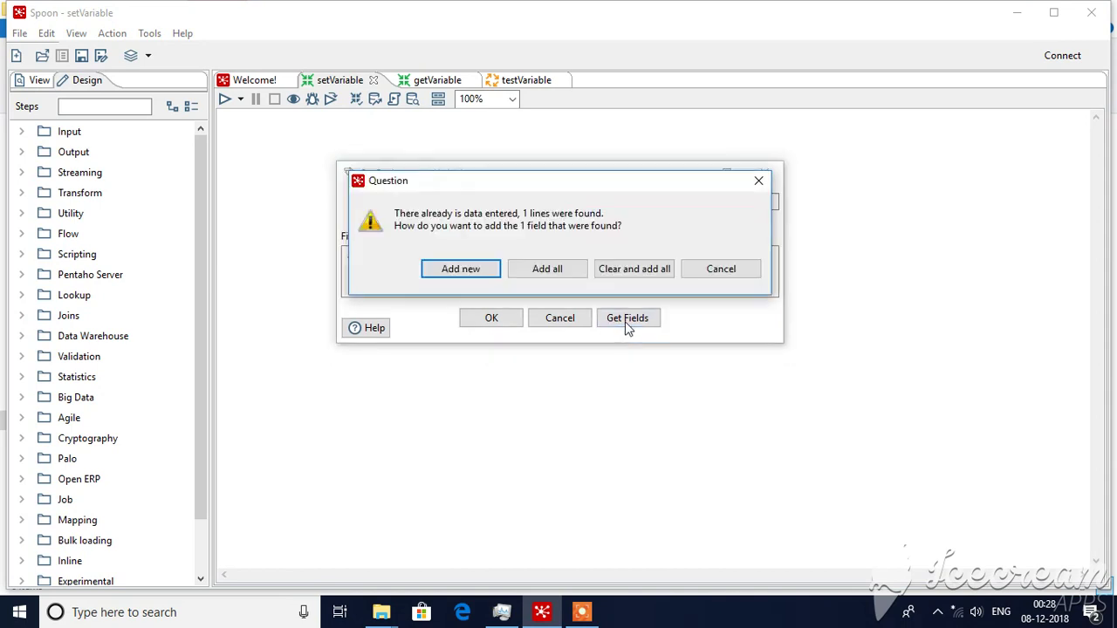
left_click(602, 269)
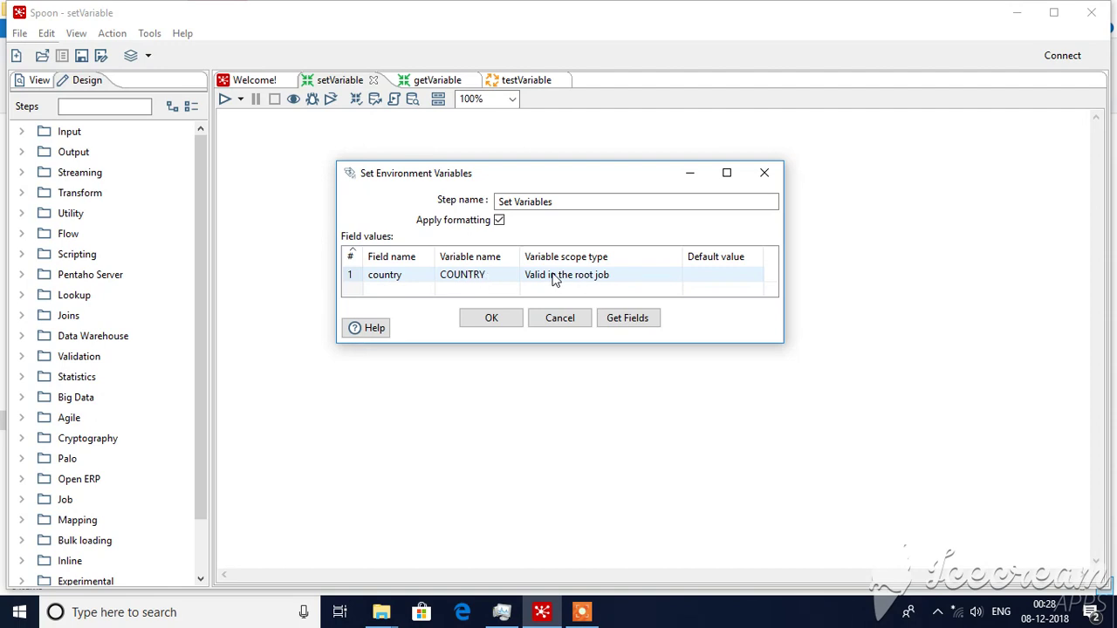
left_click(611, 274)
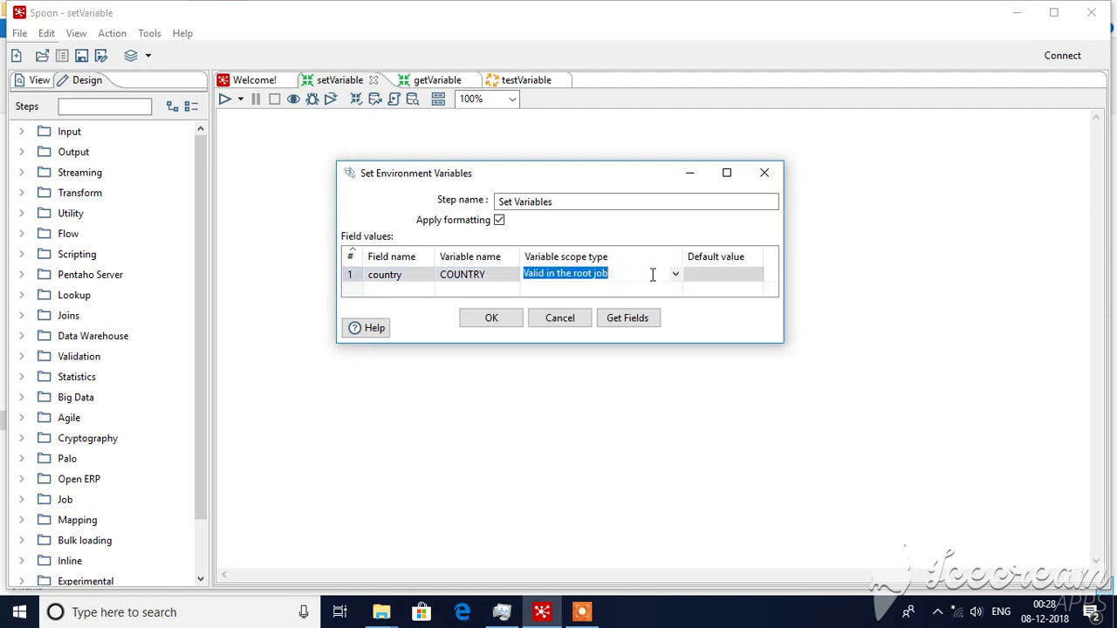
left_click(676, 276)
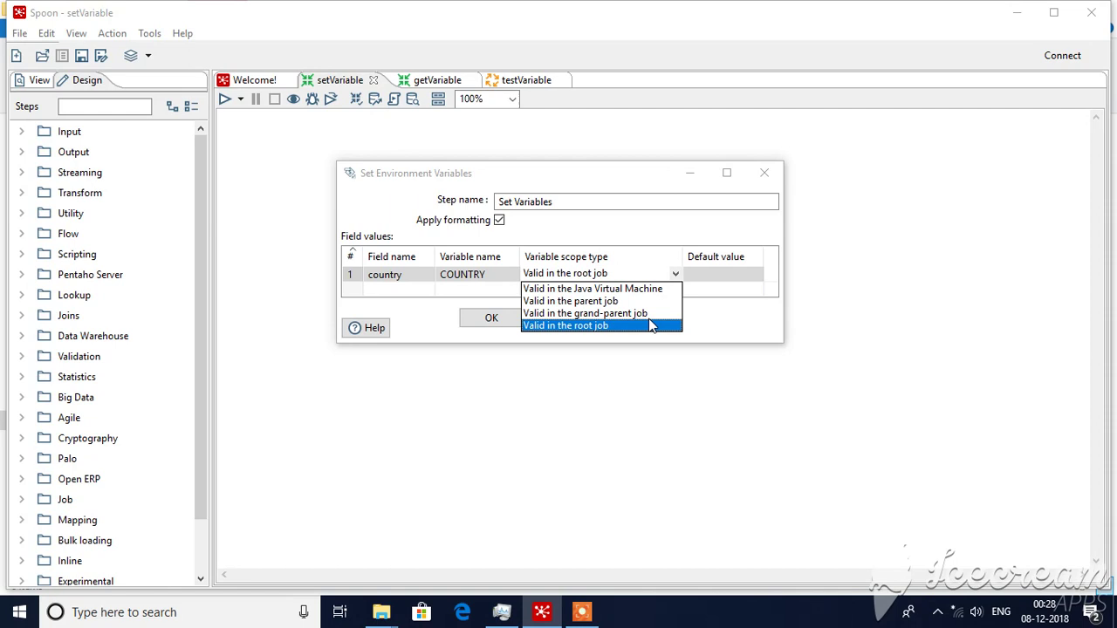
left_click(736, 332)
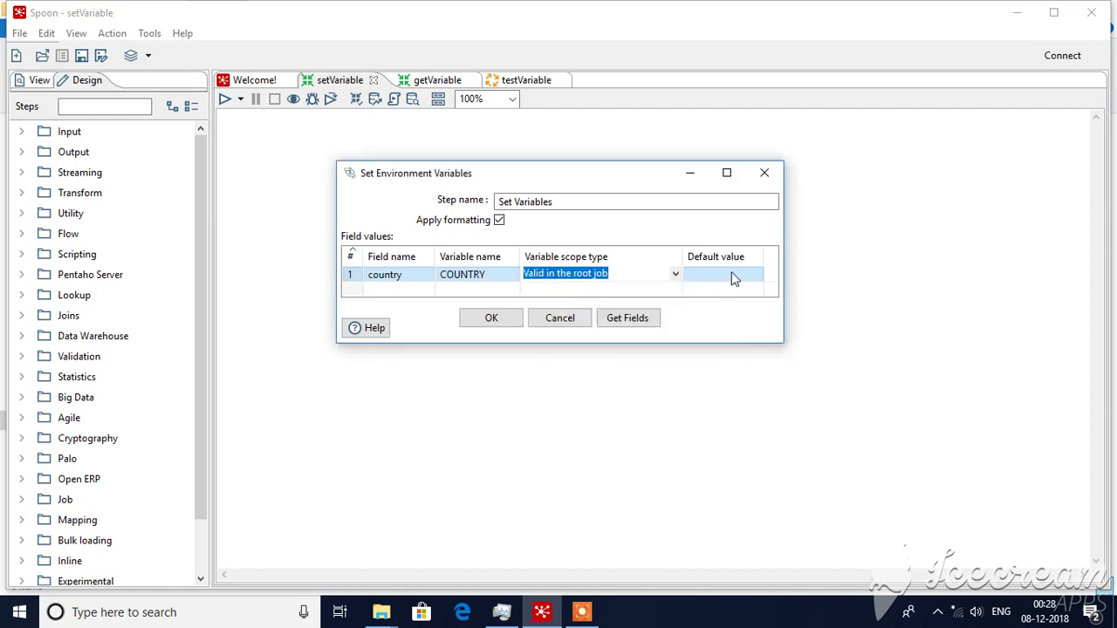
left_click(491, 318)
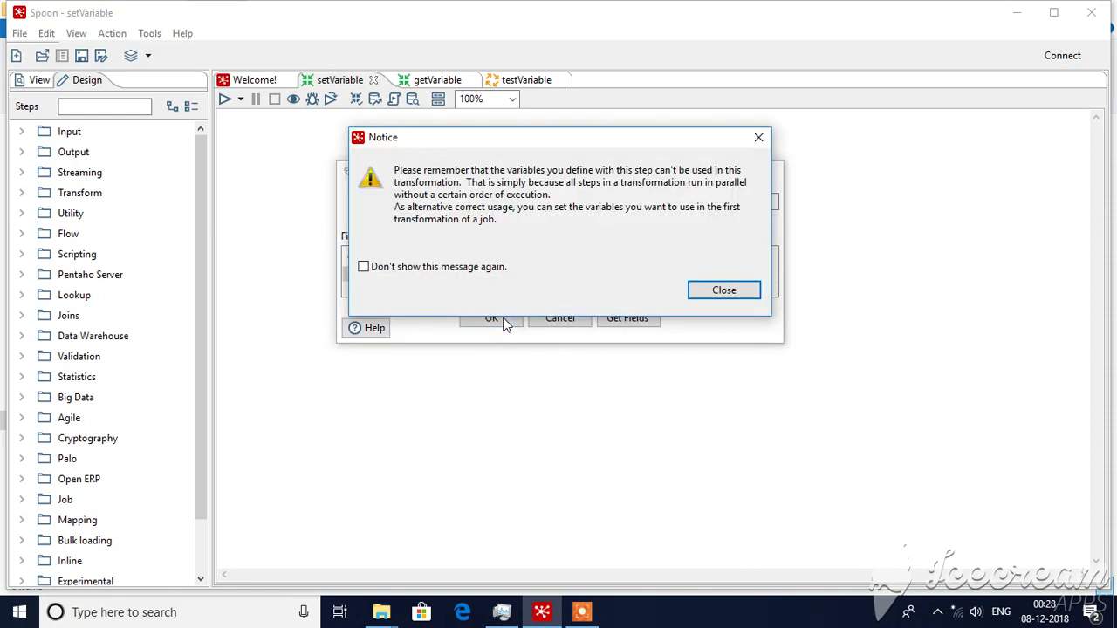
left_click(722, 295)
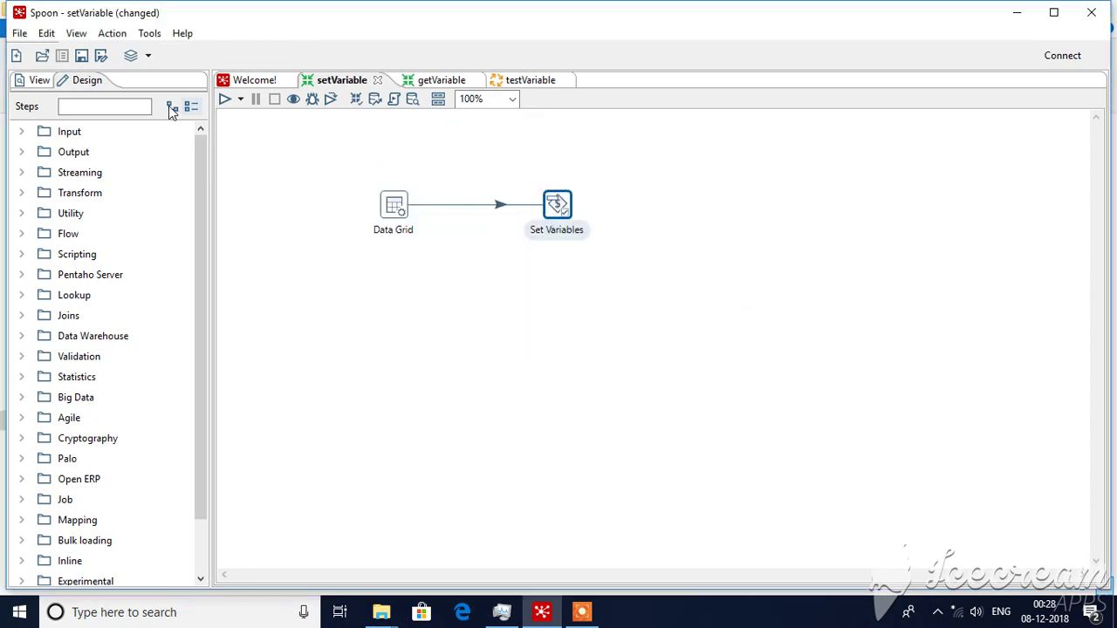
- Save setVariable, then verify that Get Variables in getVariable reads ${COUNTRY} into get_country
left_click(81, 55)
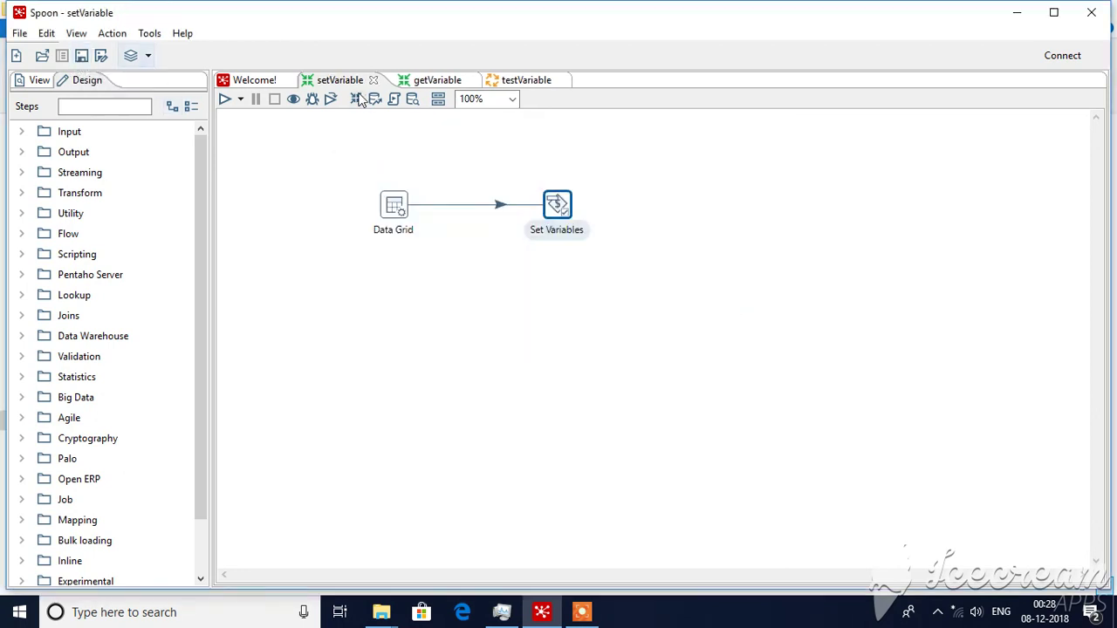
left_click(439, 81)
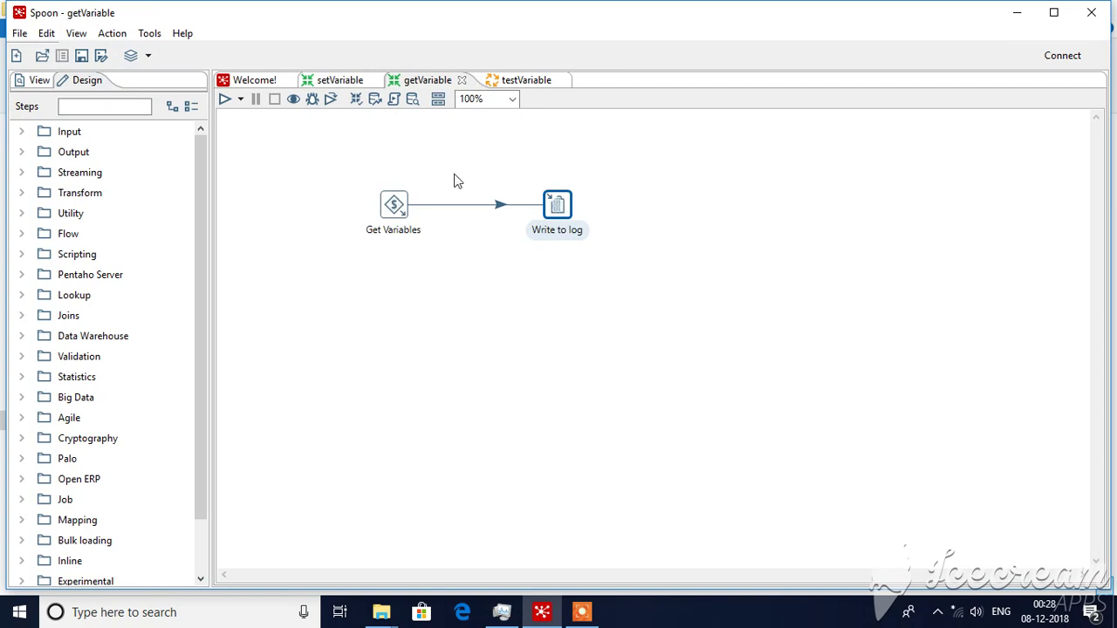
left_click(400, 203)
mouse_move(400, 203)
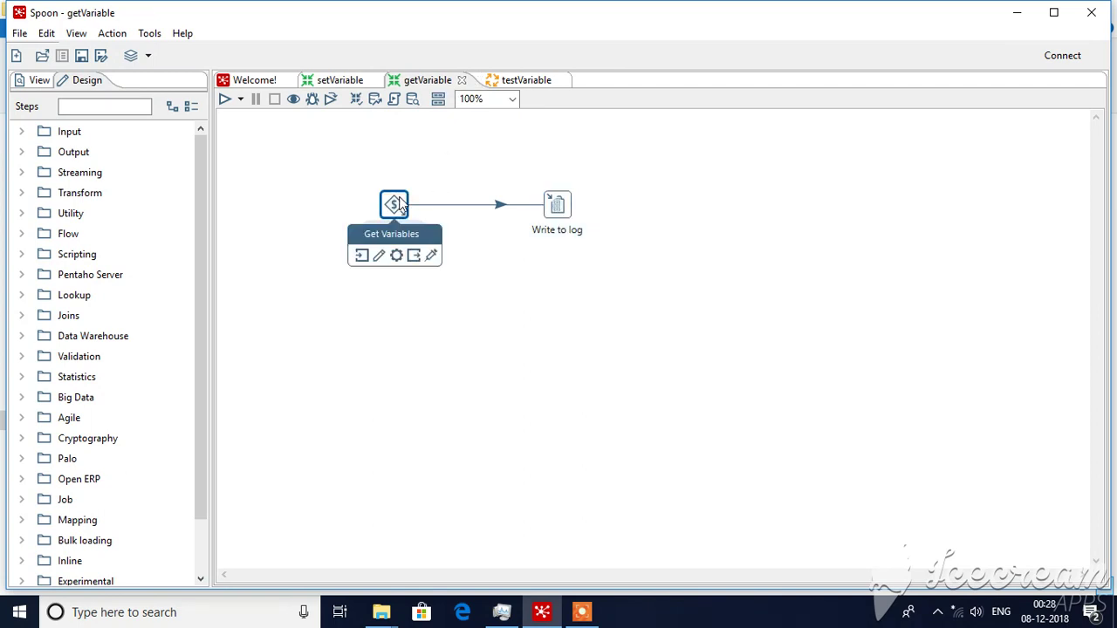
double_click(400, 204)
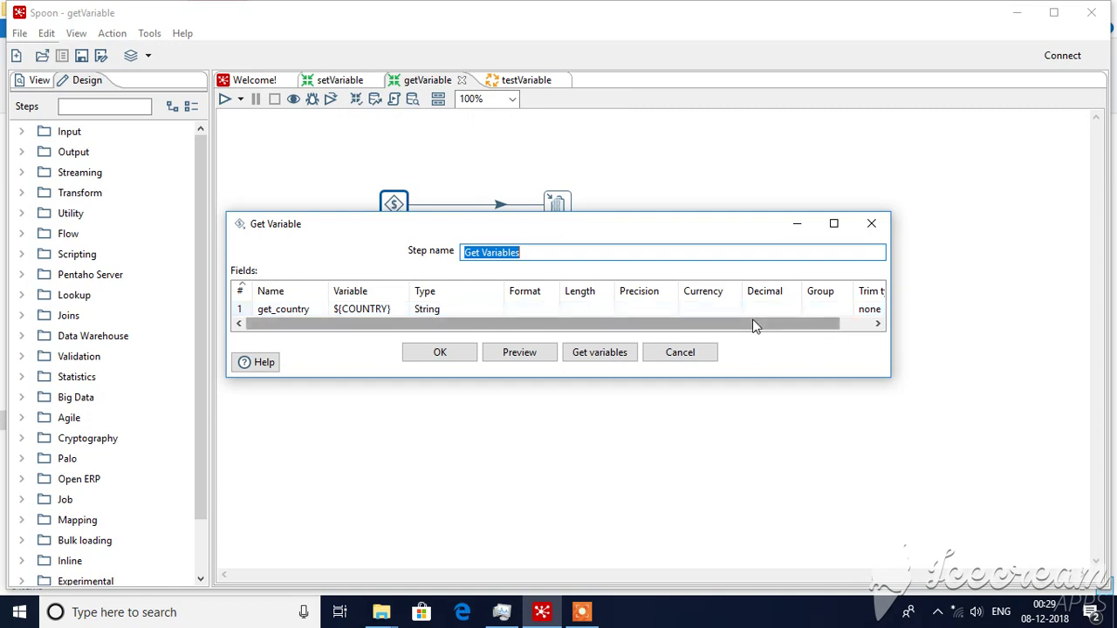
left_click(462, 356)
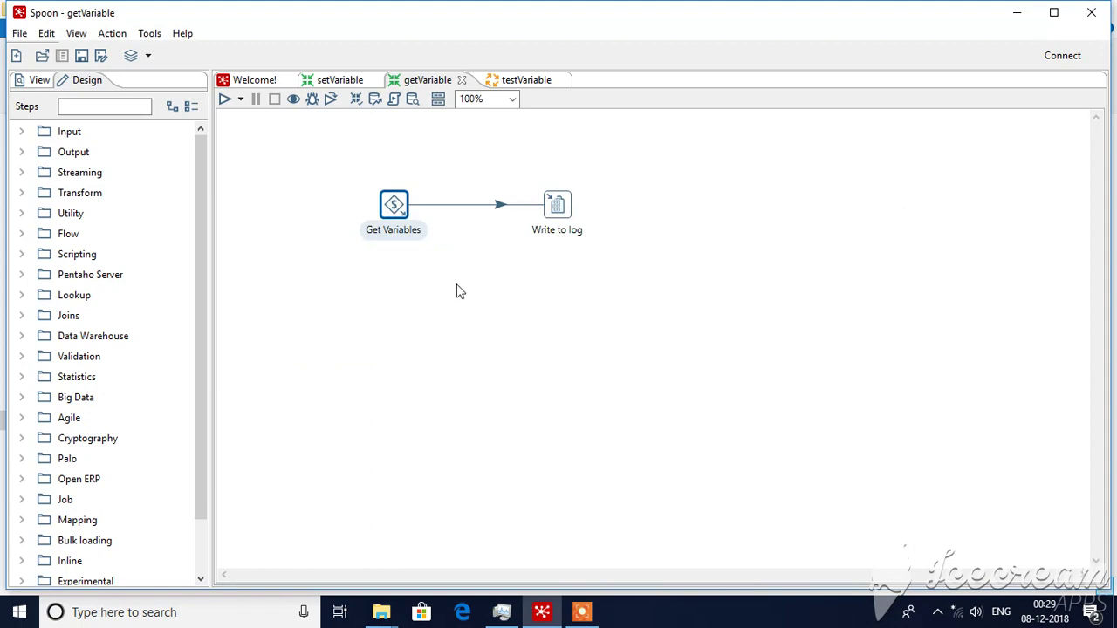
- In the testVariable job, verify the setVar entry points to setVariable.ktr
left_click(336, 80)
left_click(428, 81)
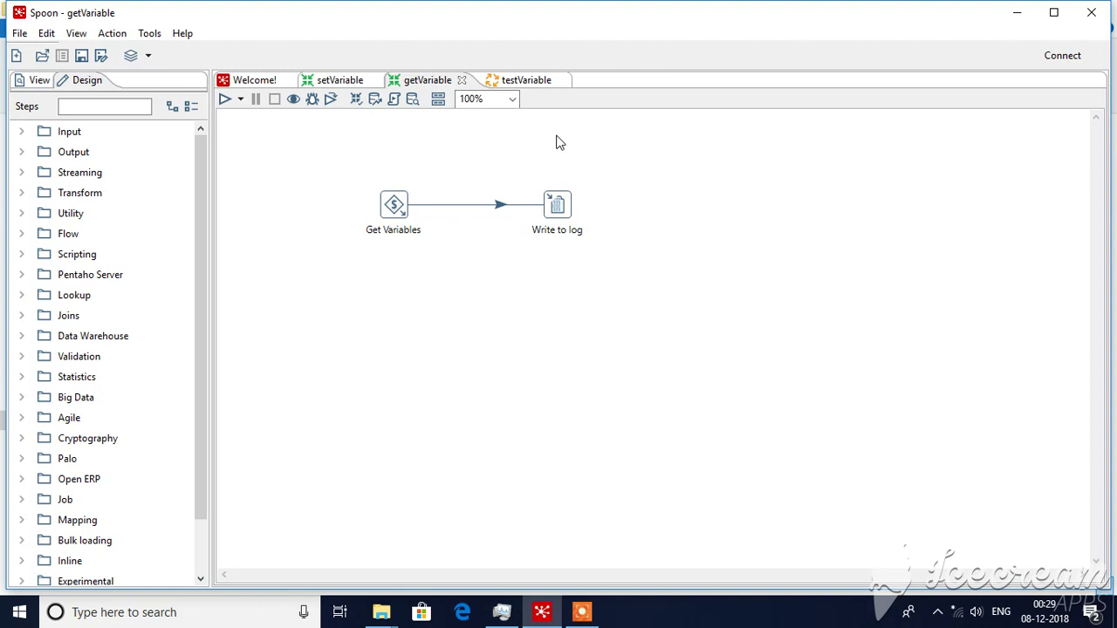
left_click(530, 82)
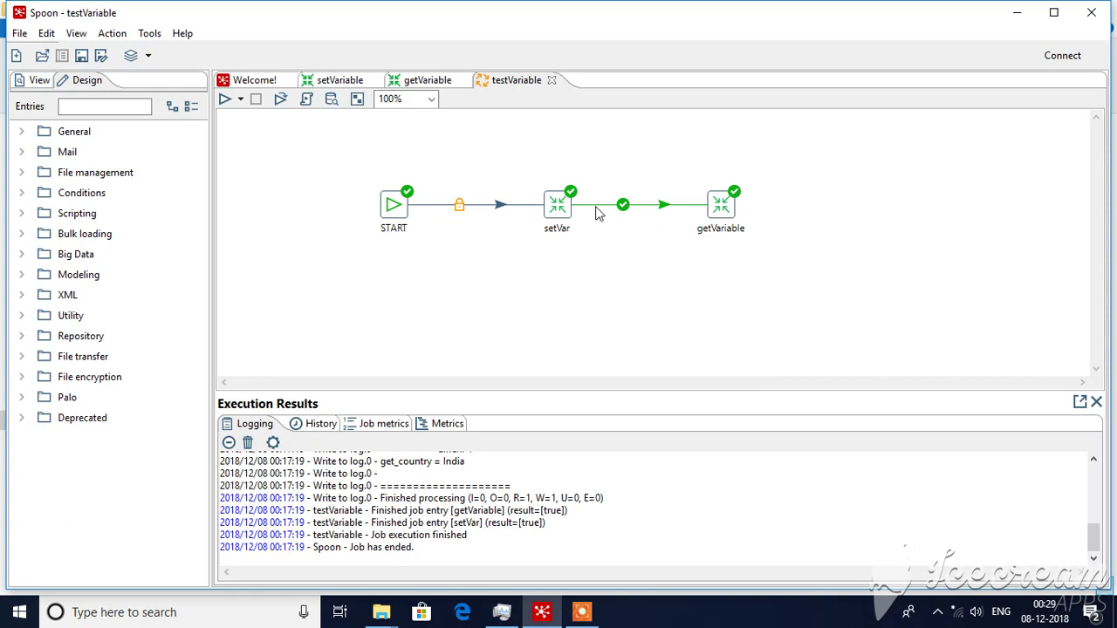
double_click(559, 207)
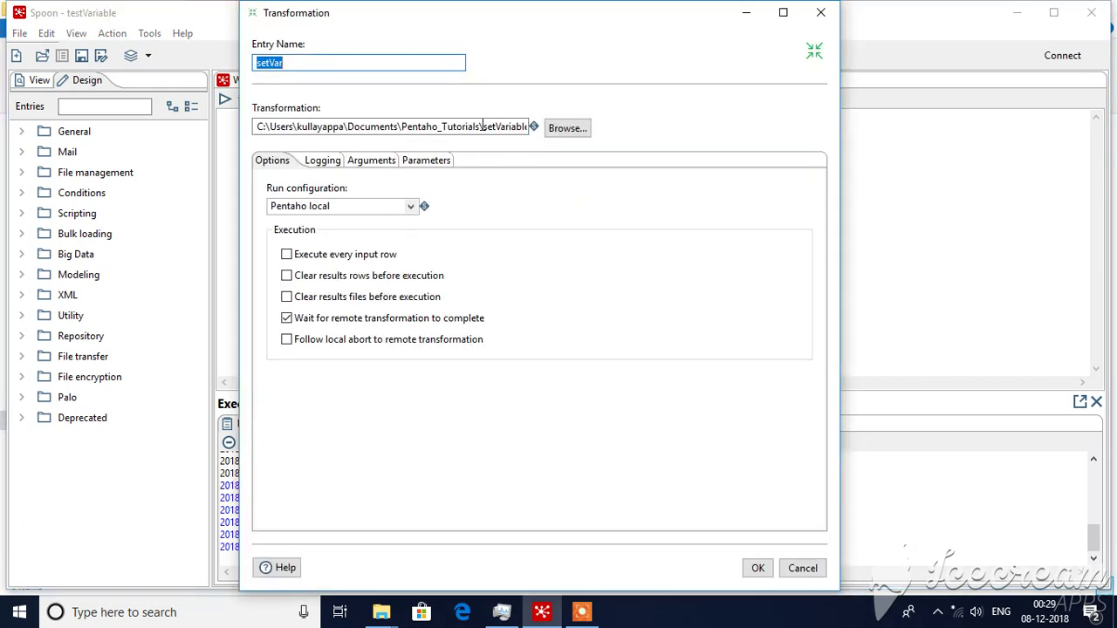
left_click(460, 126)
key("End")
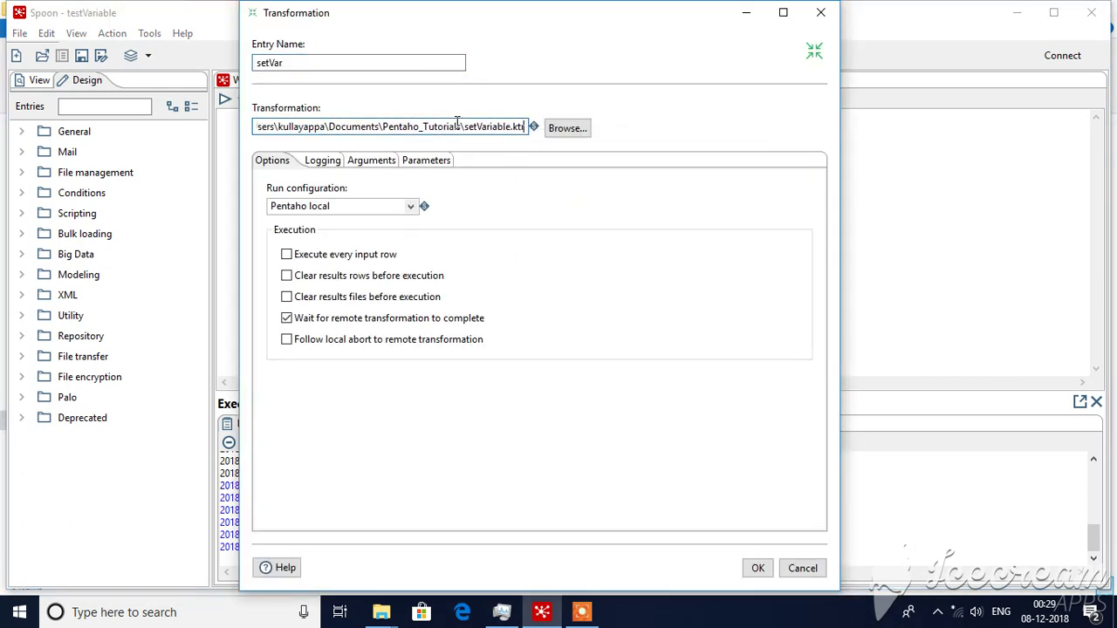
left_click(758, 568)
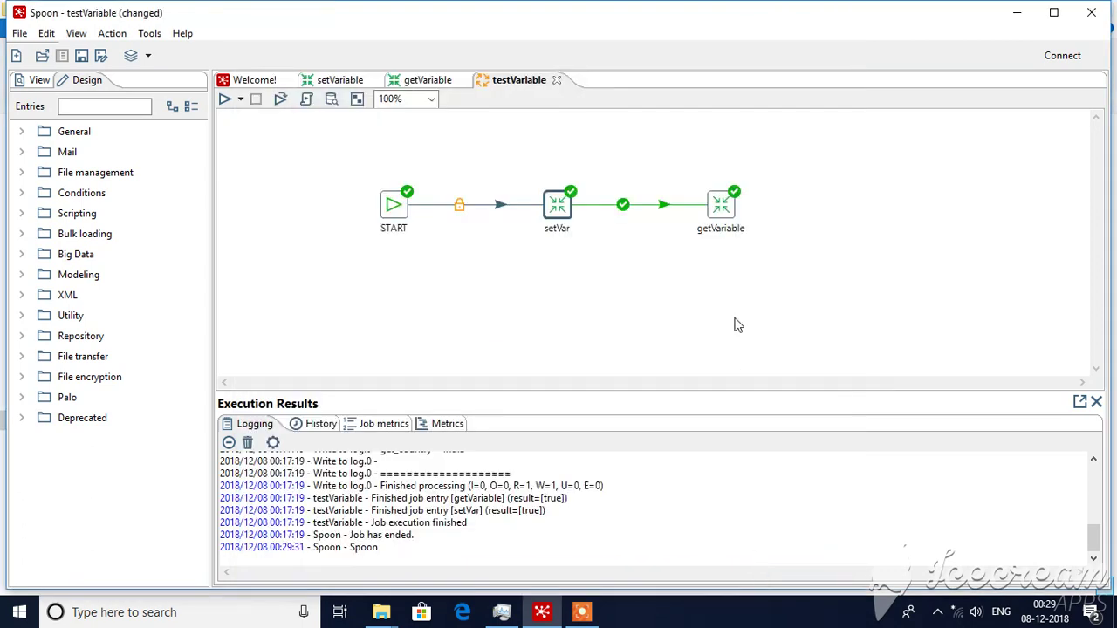
- Verify the getVariable job entry points to getVariable.ktr
double_click(721, 212)
left_click(496, 126)
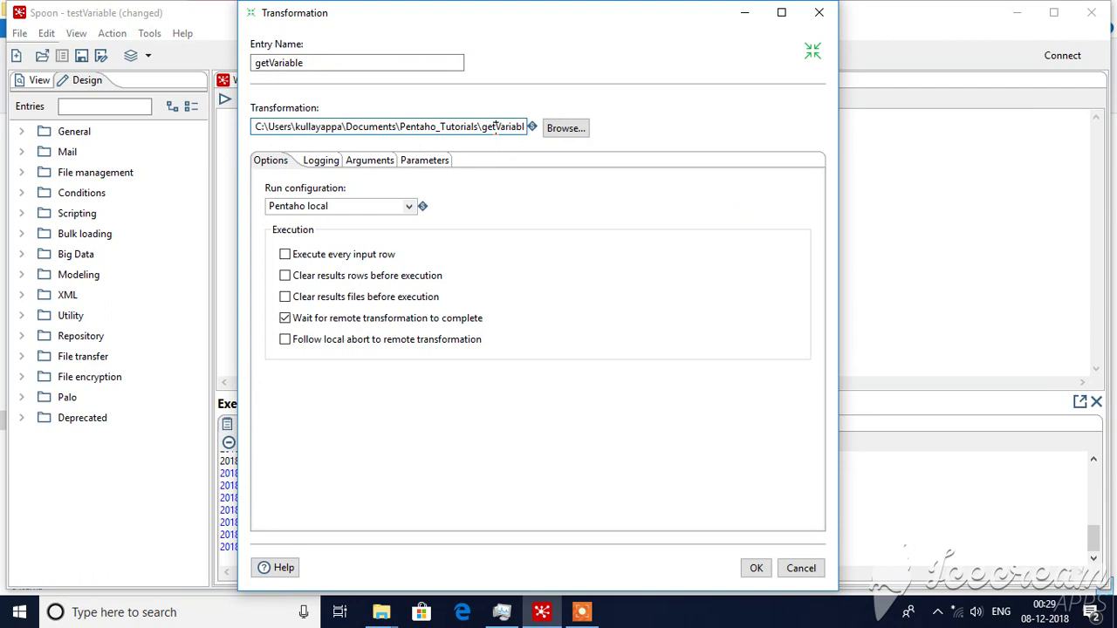
key("End")
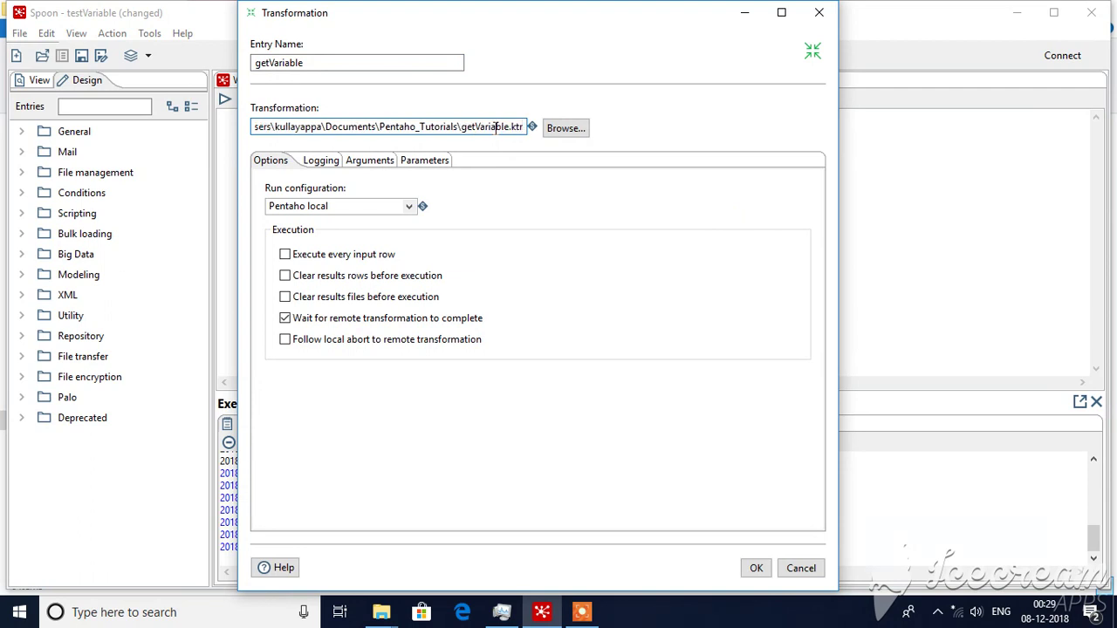
left_click(756, 568)
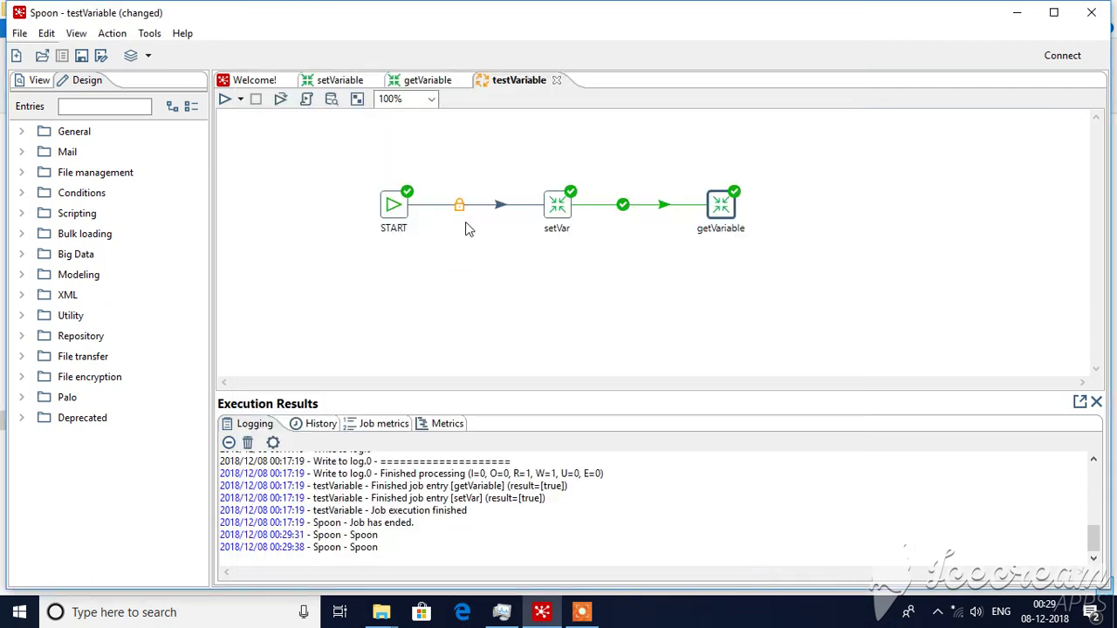
left_click(227, 101)
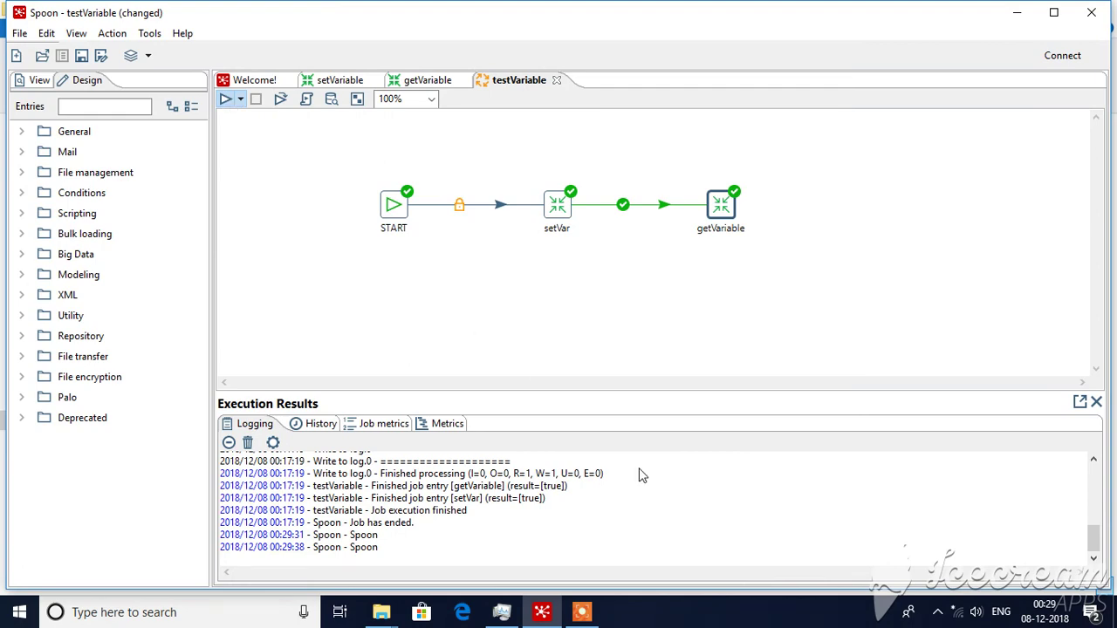
left_click(749, 511)
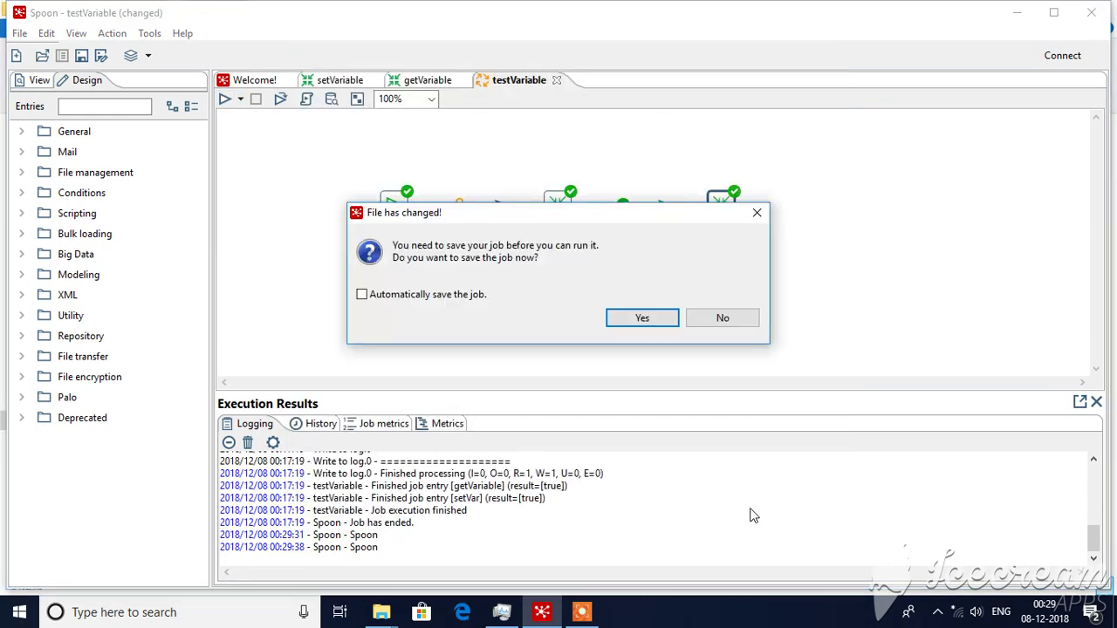
left_click(659, 325)
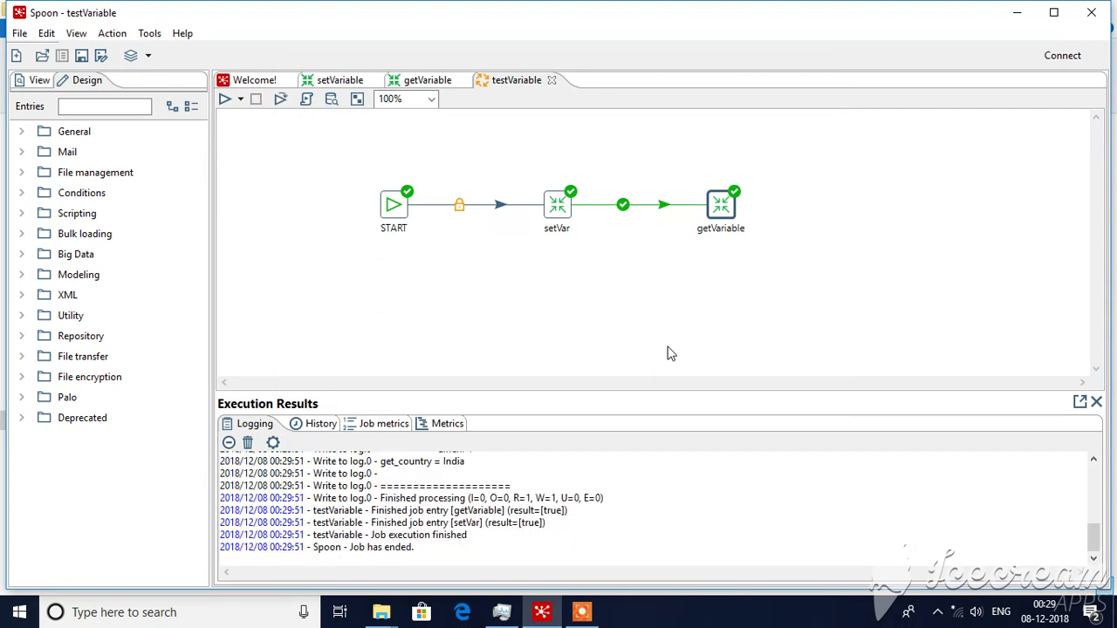
left_click(1093, 459)
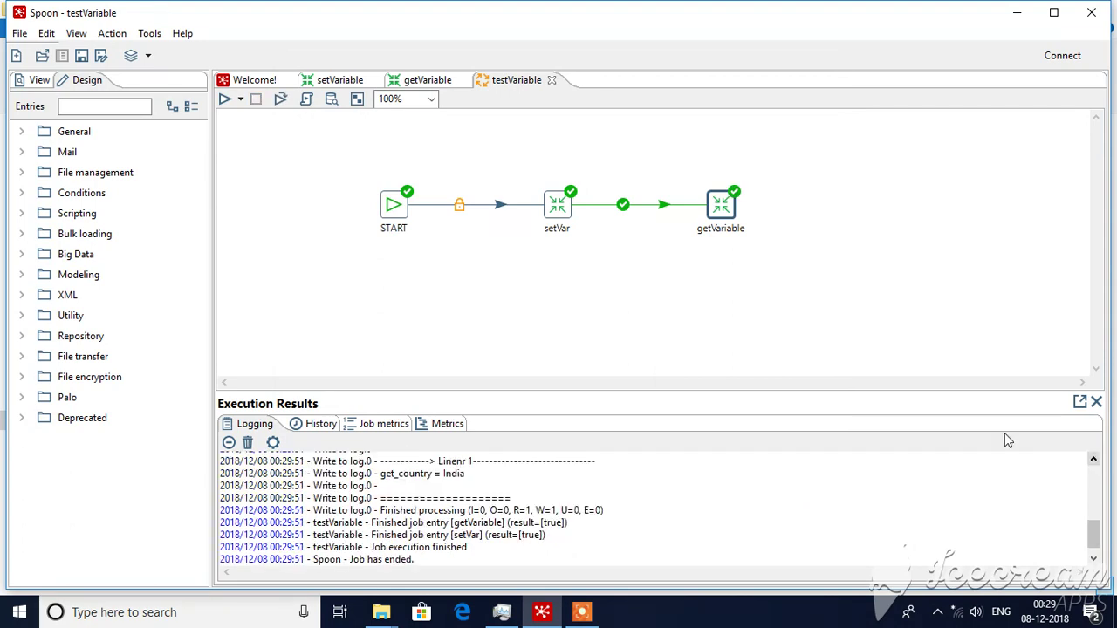
left_click(443, 84)
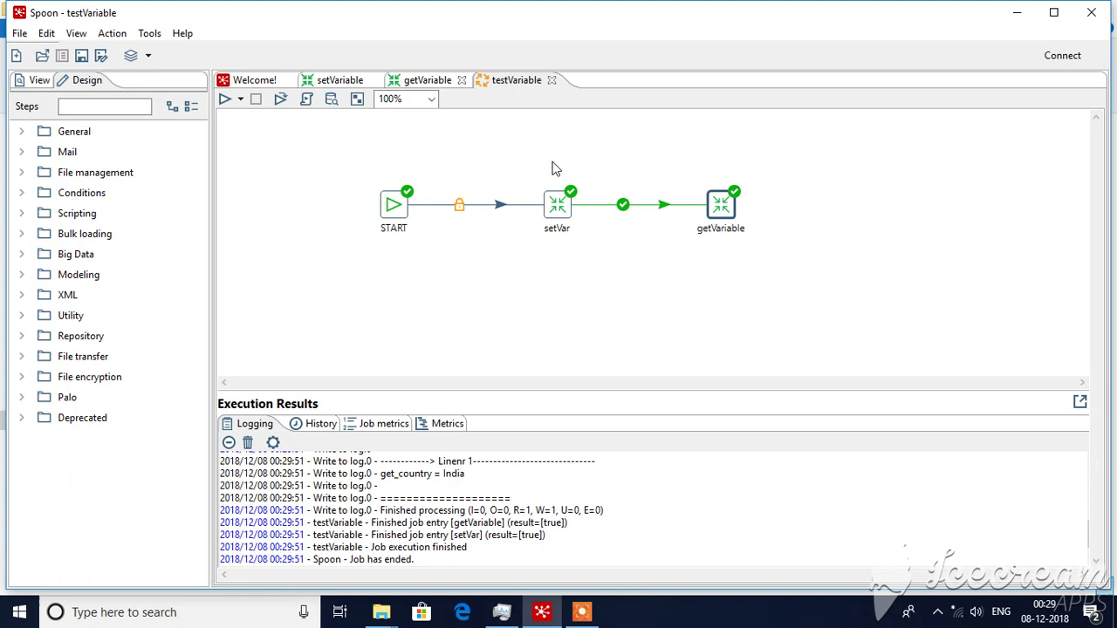
left_click(436, 89)
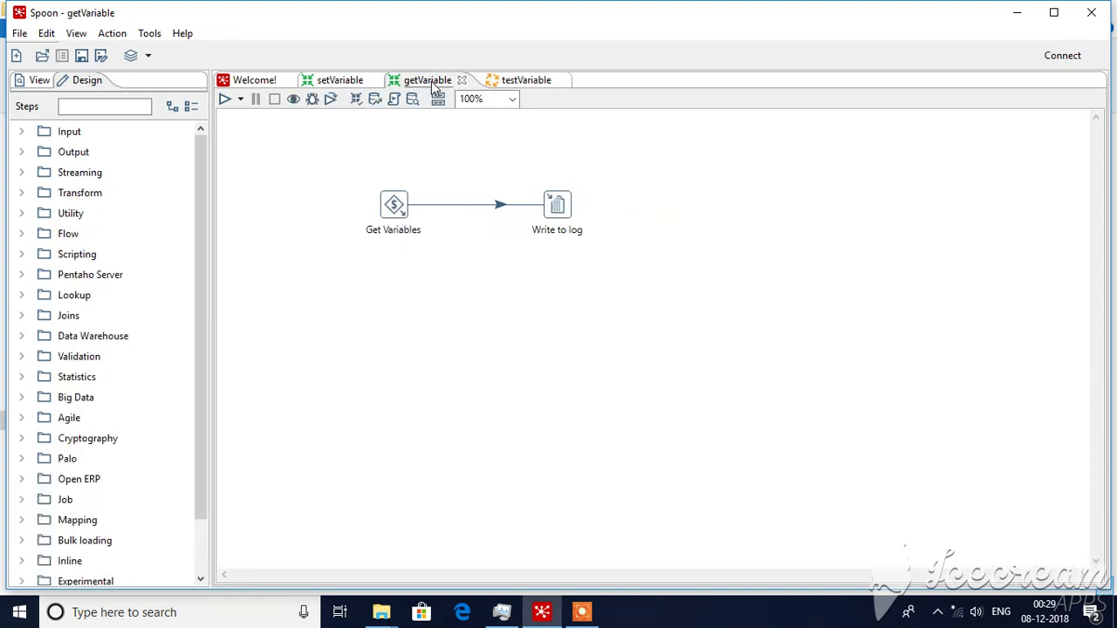
left_click(525, 85)
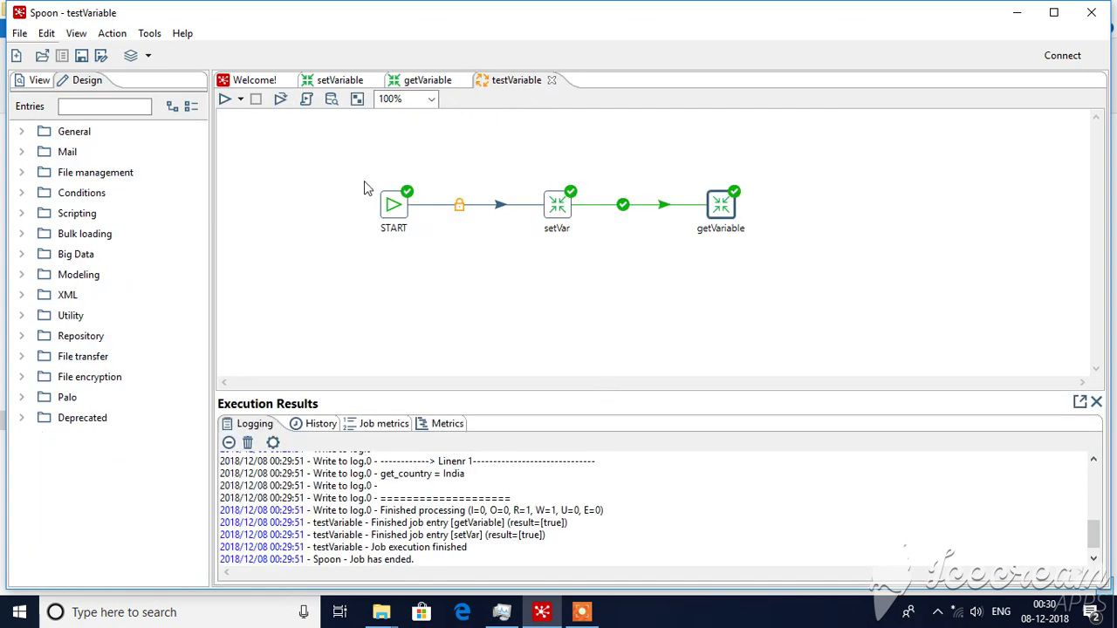
- Change the Data Grid's country value from India to Australia and save setVariable
left_click(337, 84)
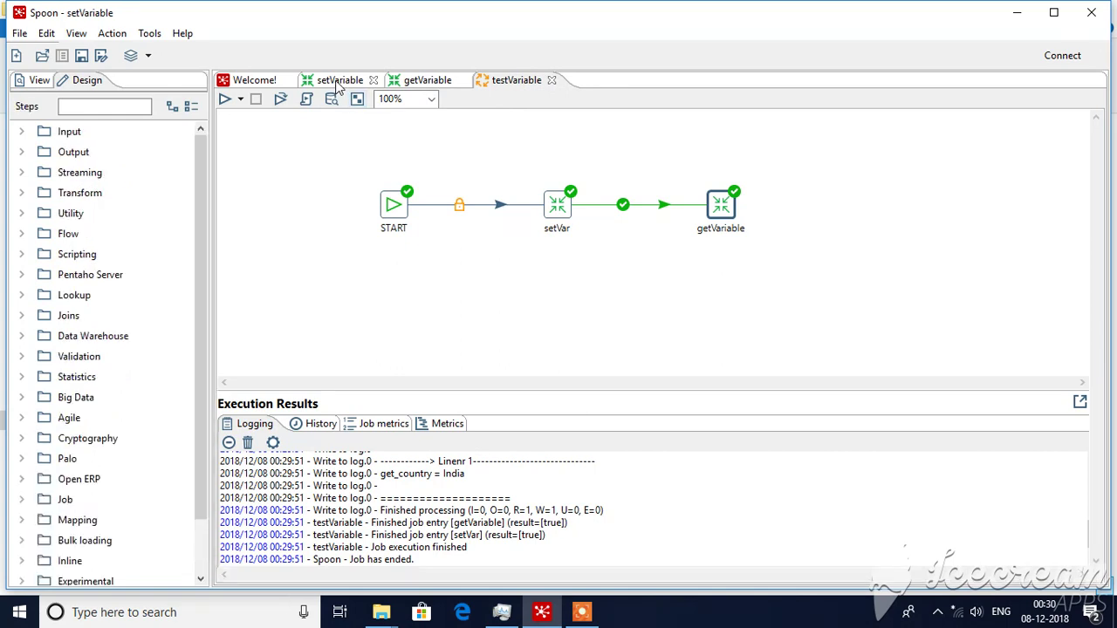
double_click(398, 205)
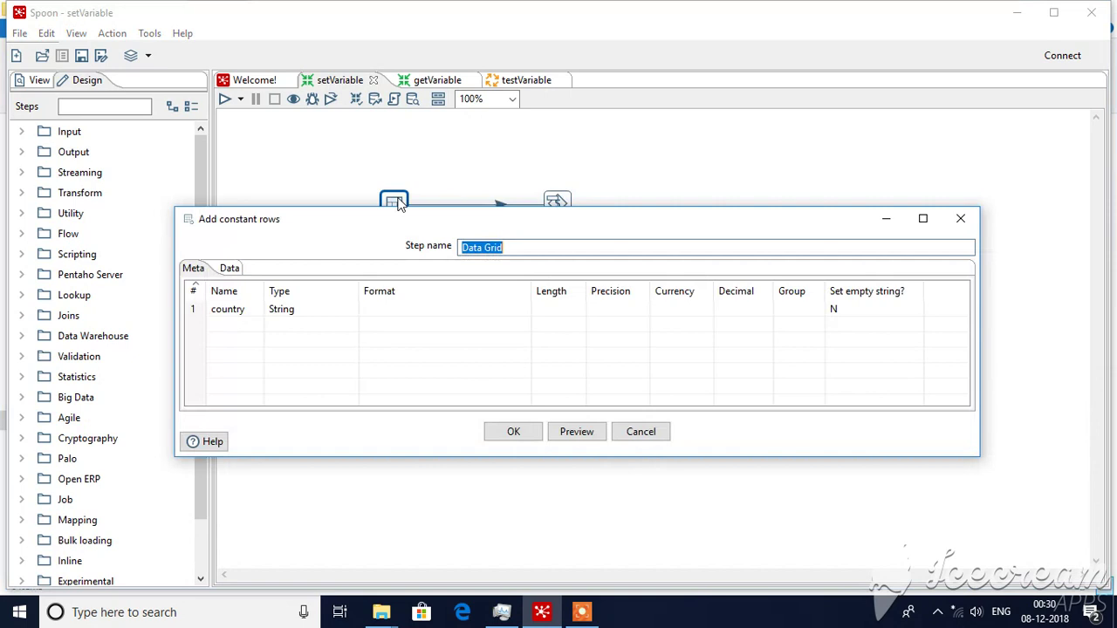
left_click(234, 267)
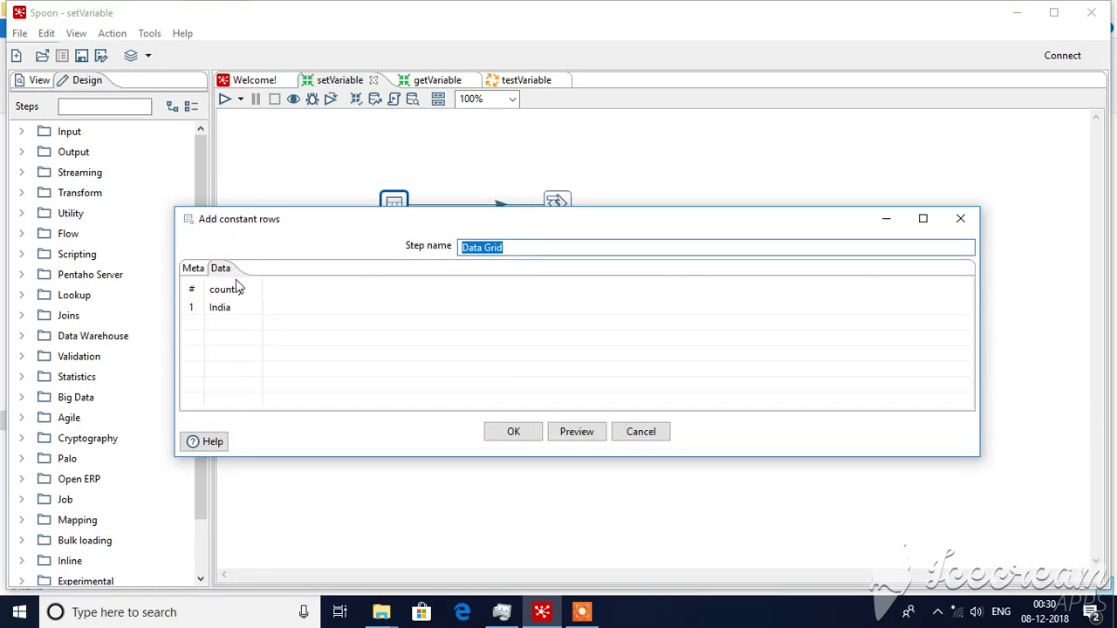
left_click(232, 311)
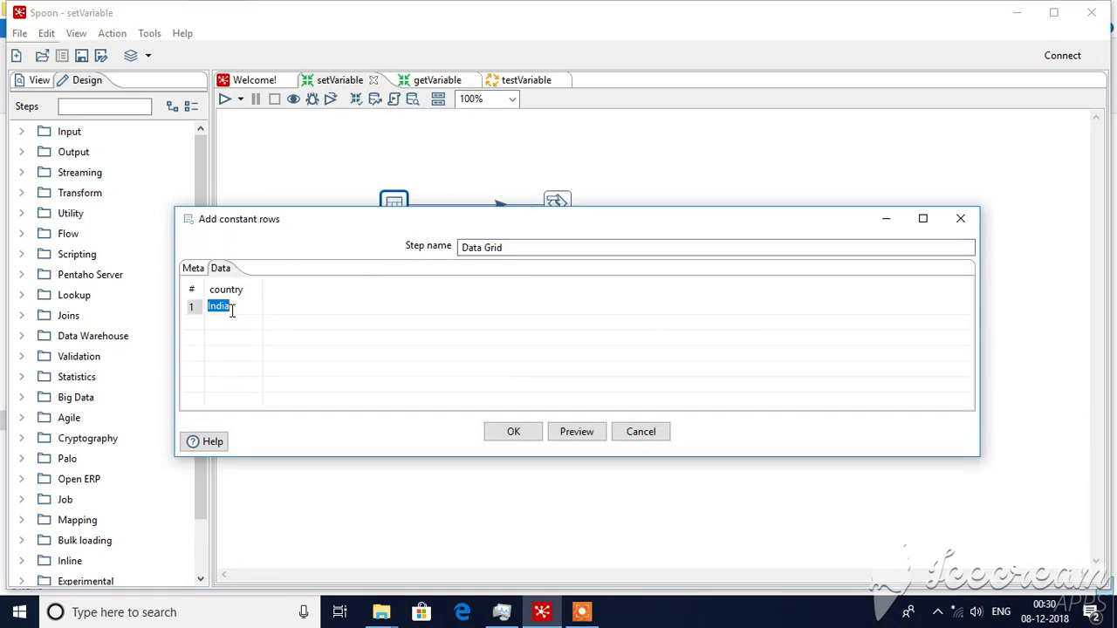
type("Australia")
key("Return")
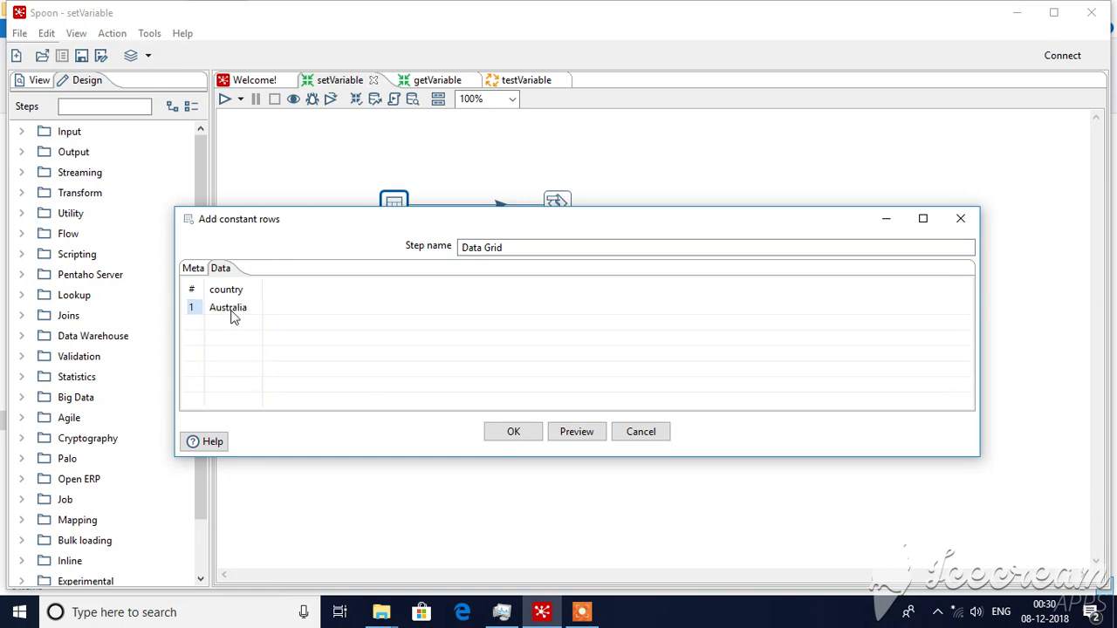
left_click(513, 431)
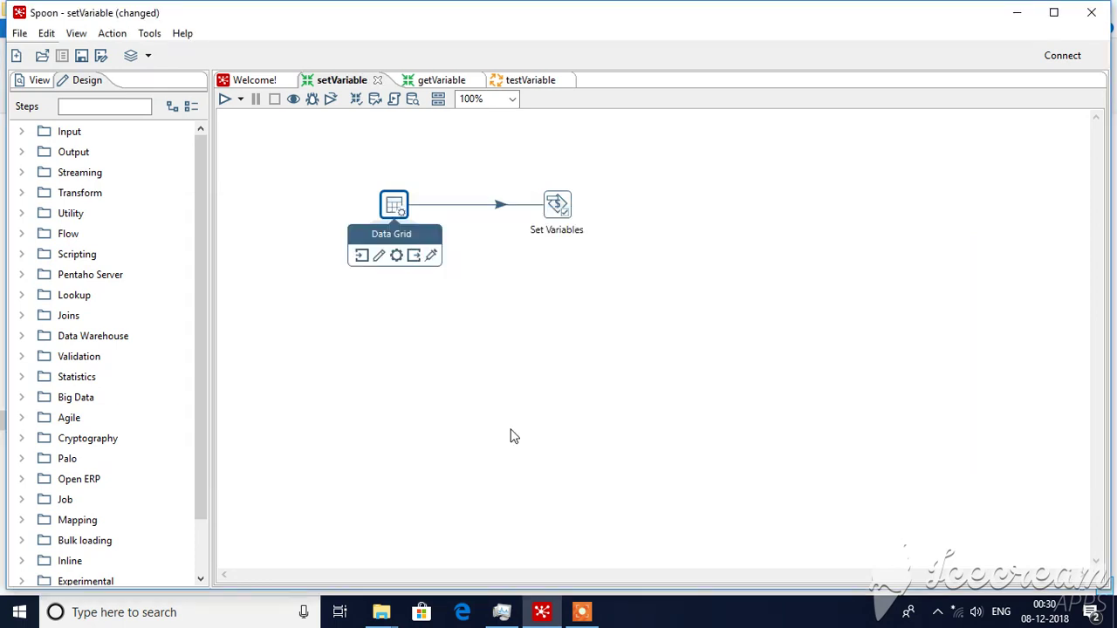
left_click(81, 55)
- Run the testVariable job and check that it logs get_country = Australia
left_click(541, 81)
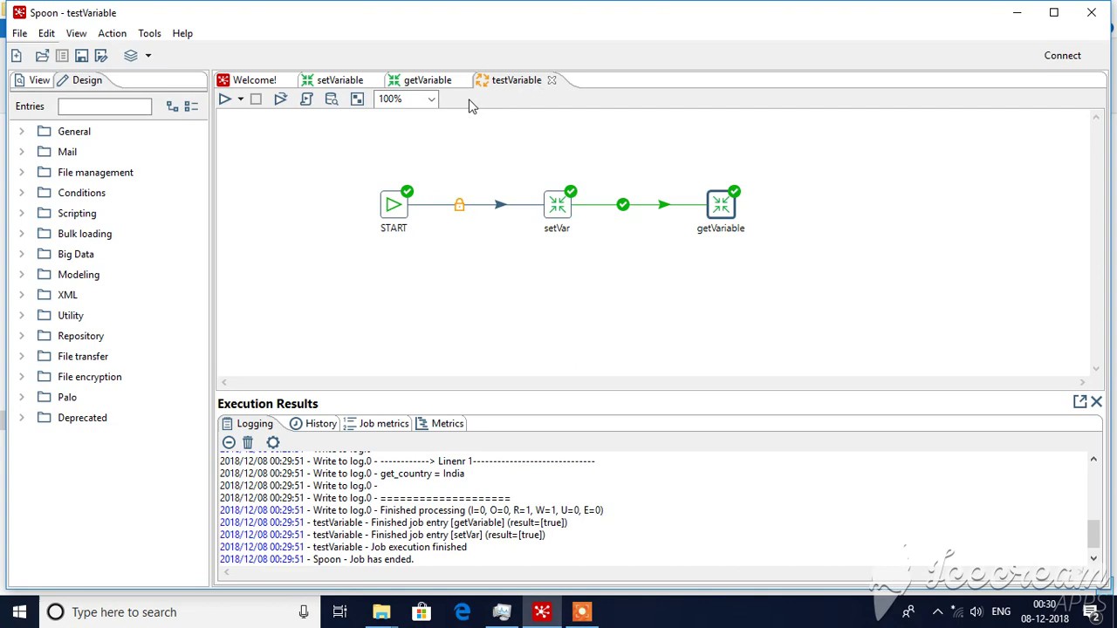
left_click(225, 101)
left_click(744, 508)
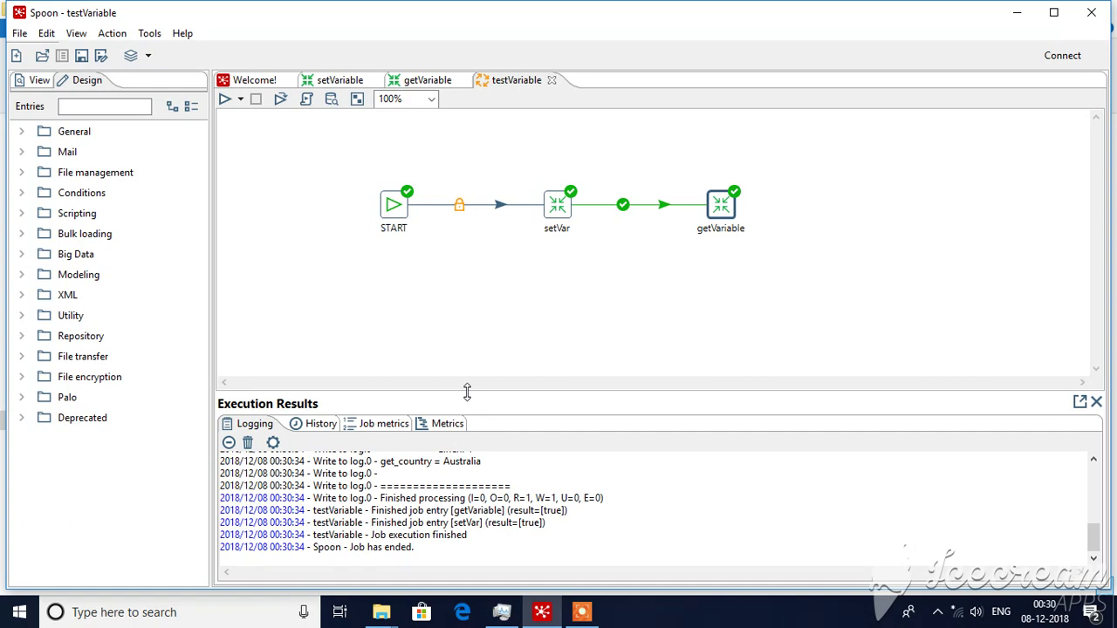
left_click(434, 81)
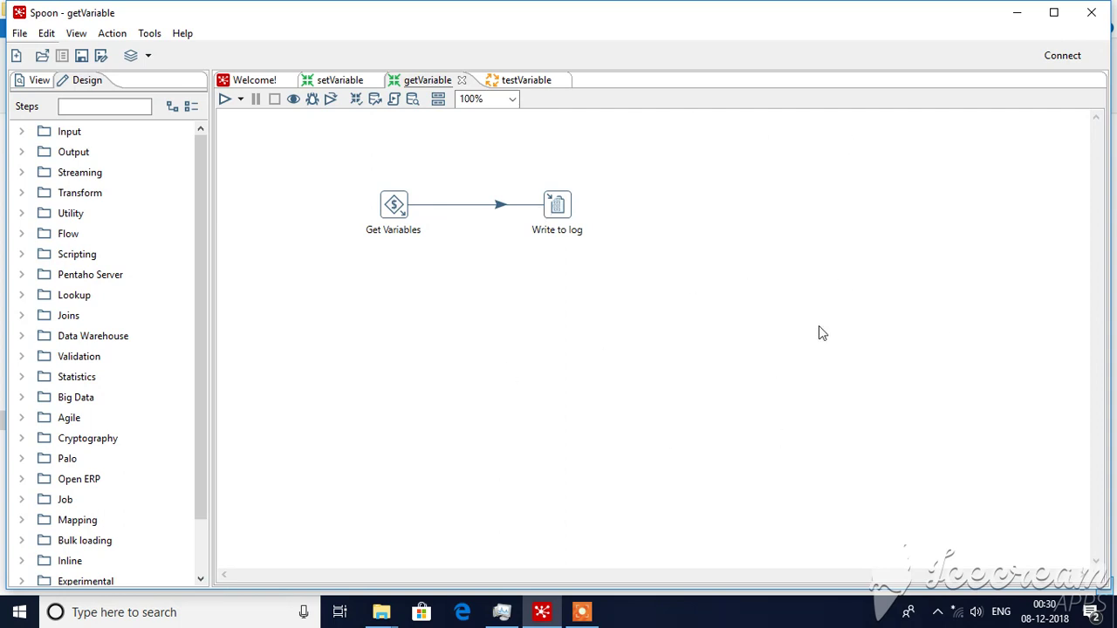
- Add India as a second country row under Australia in the Data Grid and save setVariable
left_click(337, 84)
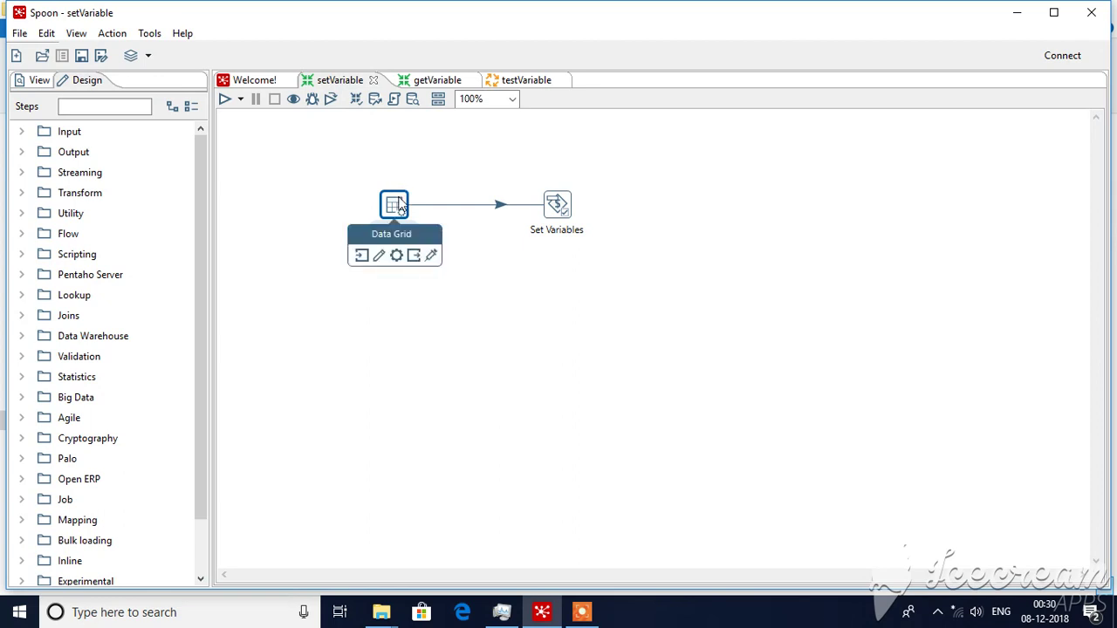
double_click(395, 204)
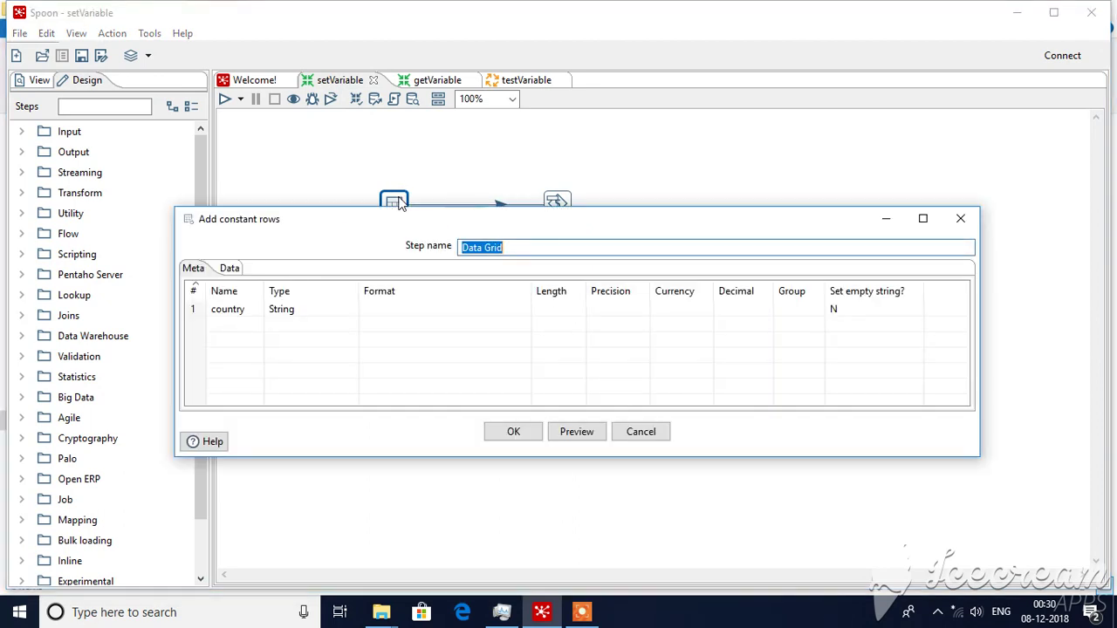
left_click(638, 429)
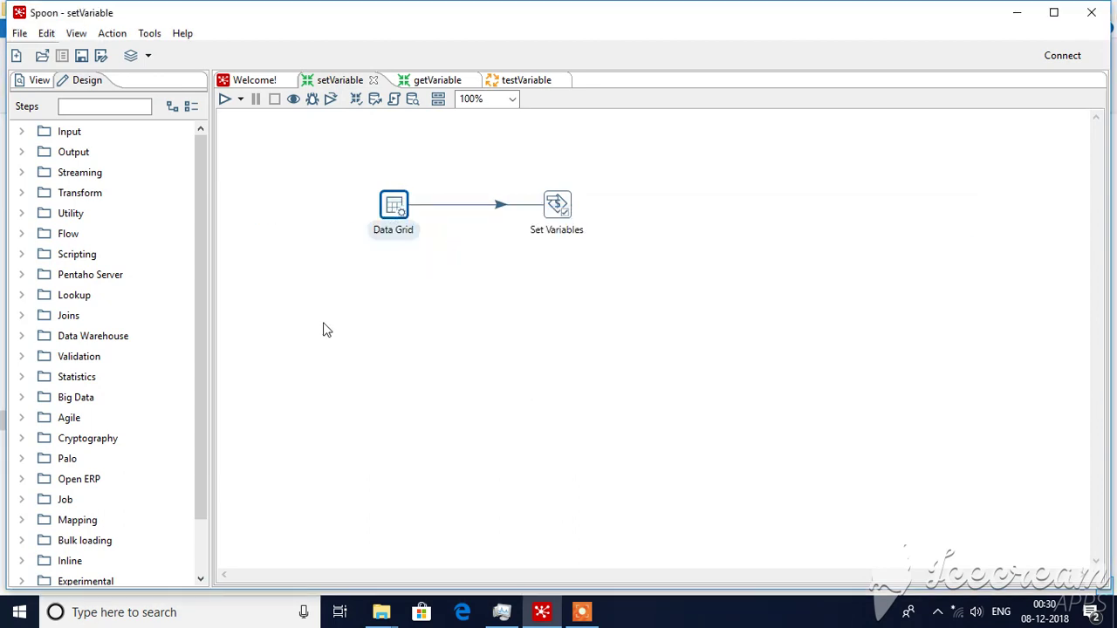
double_click(391, 216)
left_click(222, 269)
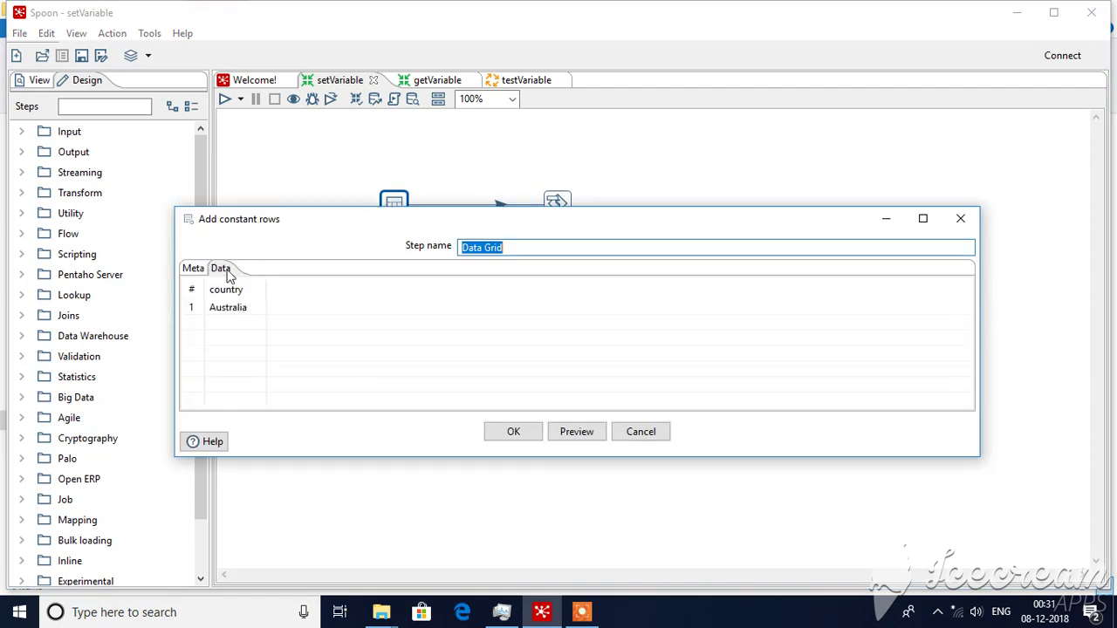
left_click(240, 322)
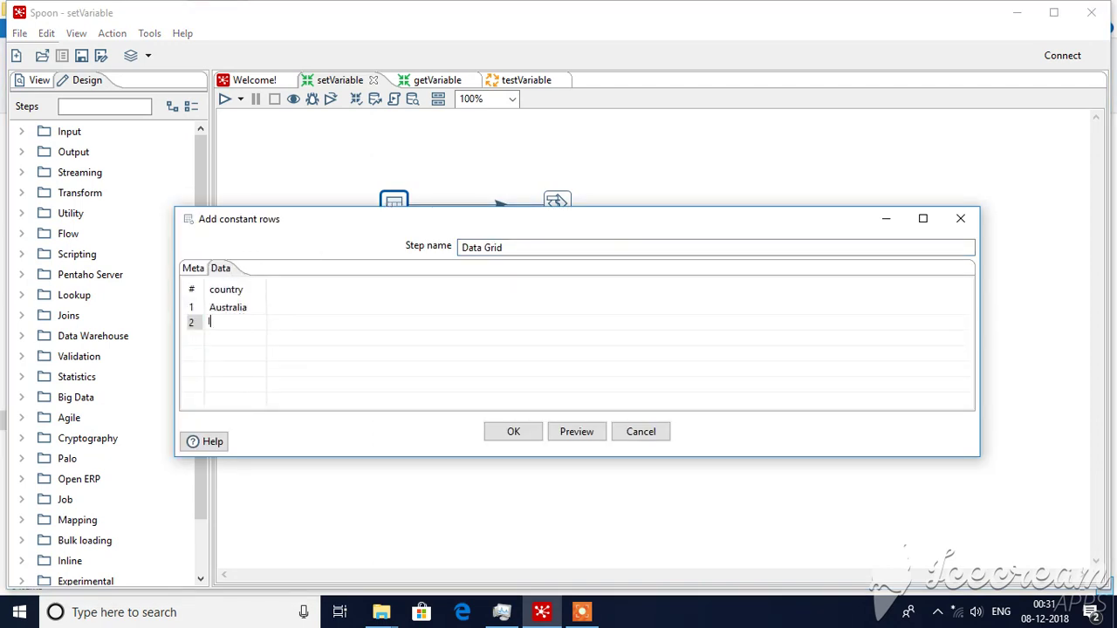
type("India")
key("Return")
left_click(513, 434)
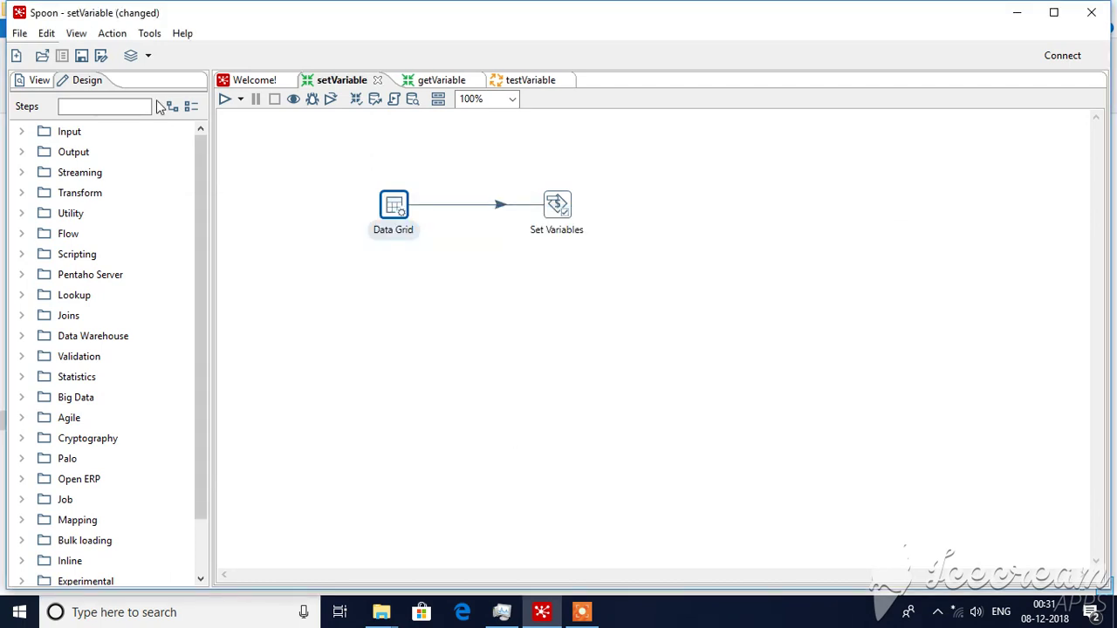
left_click(81, 57)
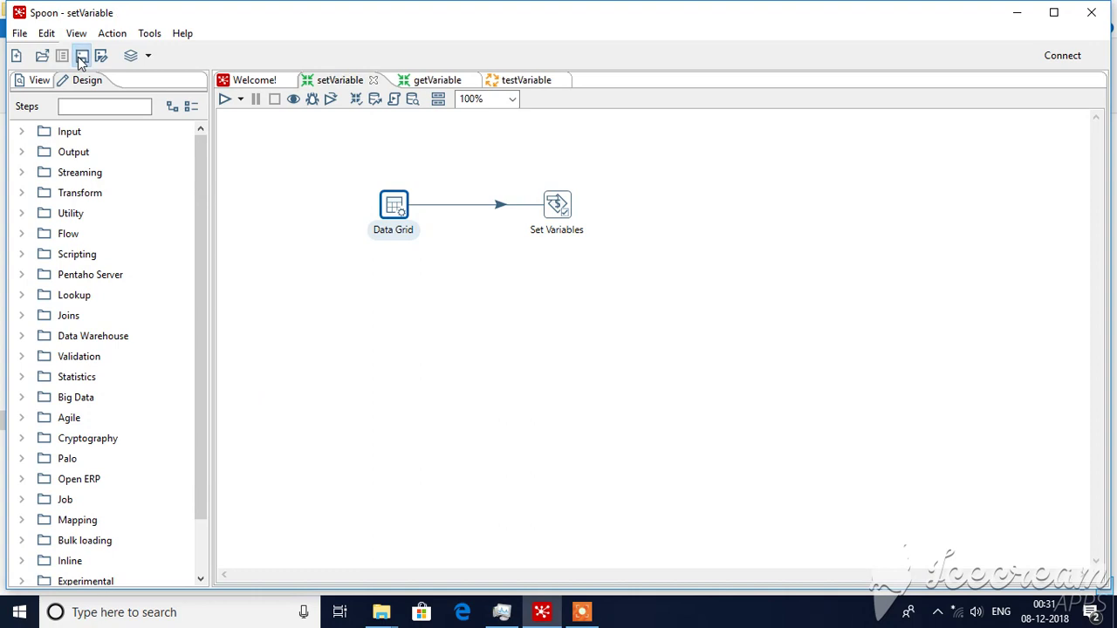
left_click(506, 84)
- Run testVariable again and read the setVar error: 1 input row expected, 2 received
left_click(515, 81)
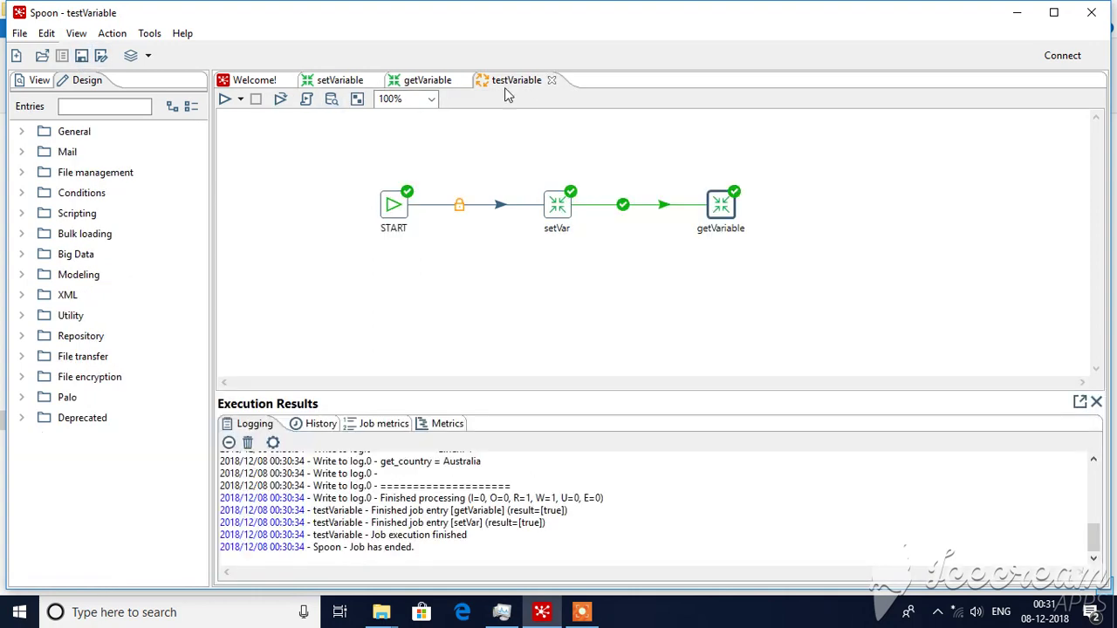
left_click(225, 101)
left_click(743, 506)
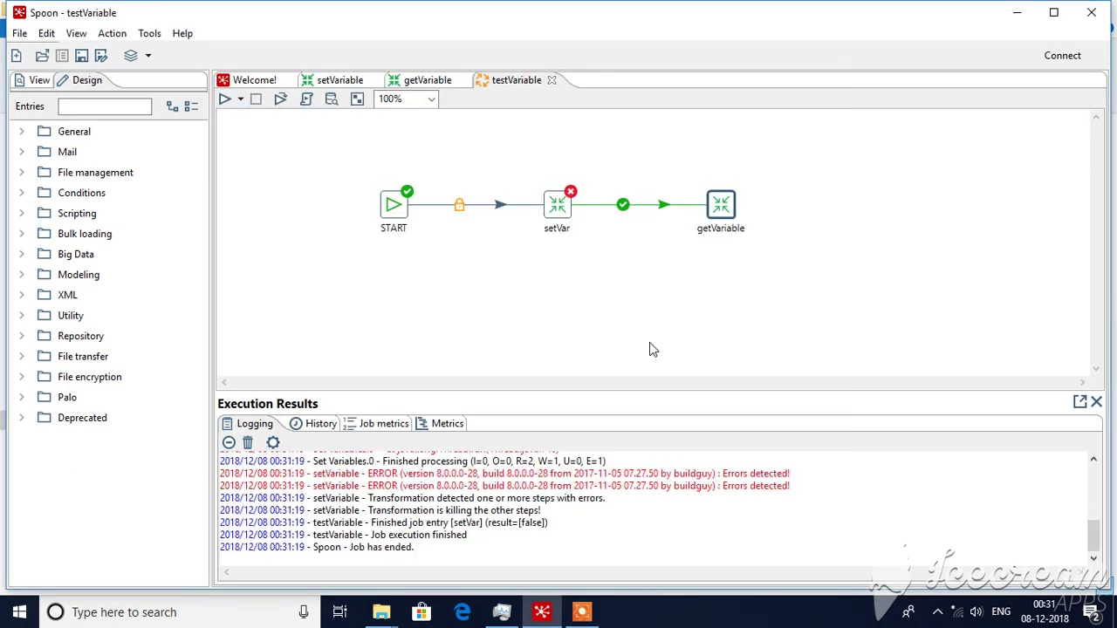
scroll(1095, 465, "up", 5)
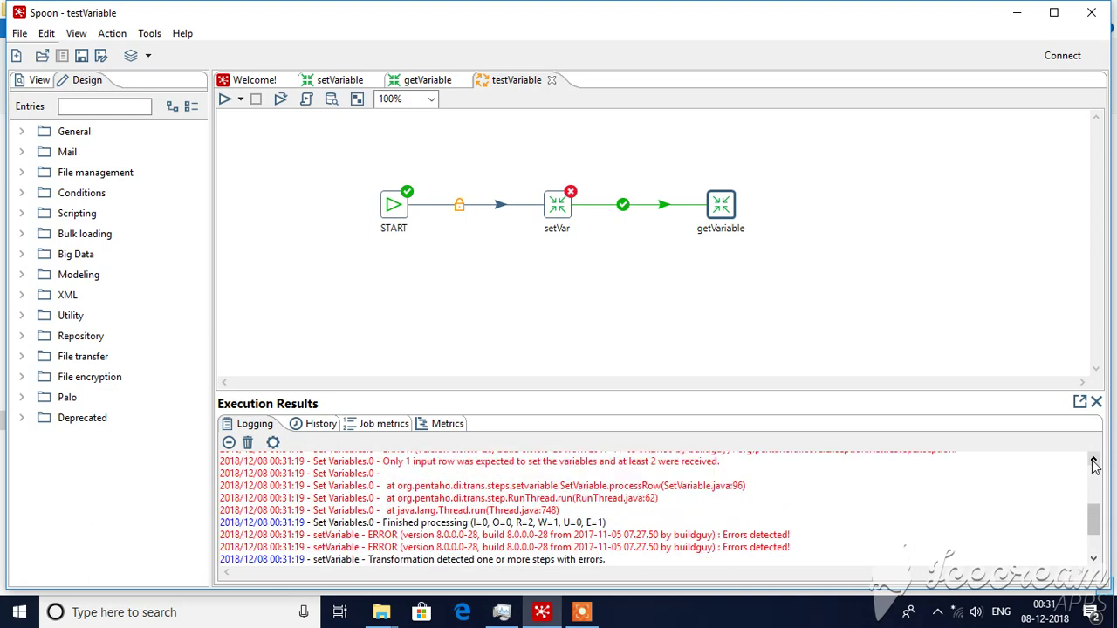
left_click(1095, 463)
left_click(1095, 462)
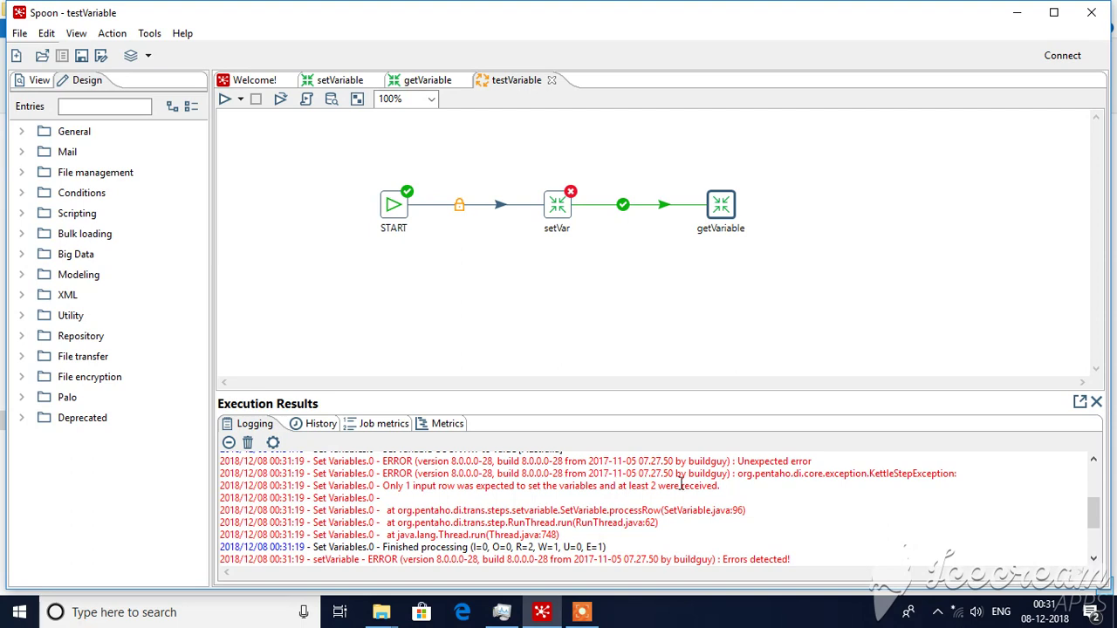
- Delete row 2 (India) from the setVariable Data Grid, leaving only Australia
left_click(341, 84)
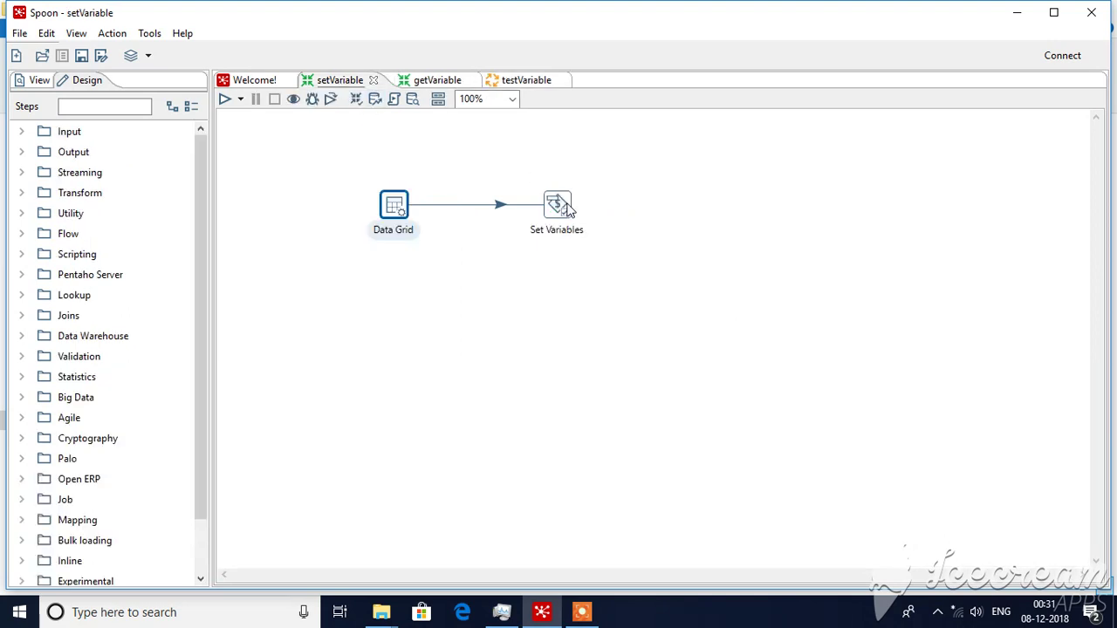
mouse_move(565, 208)
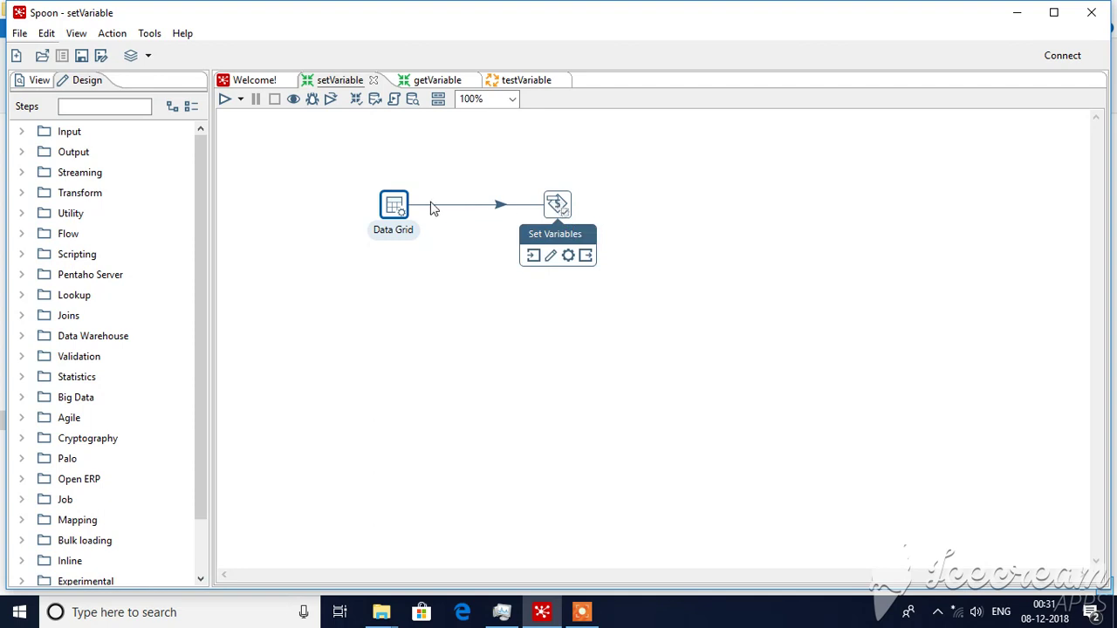
double_click(393, 204)
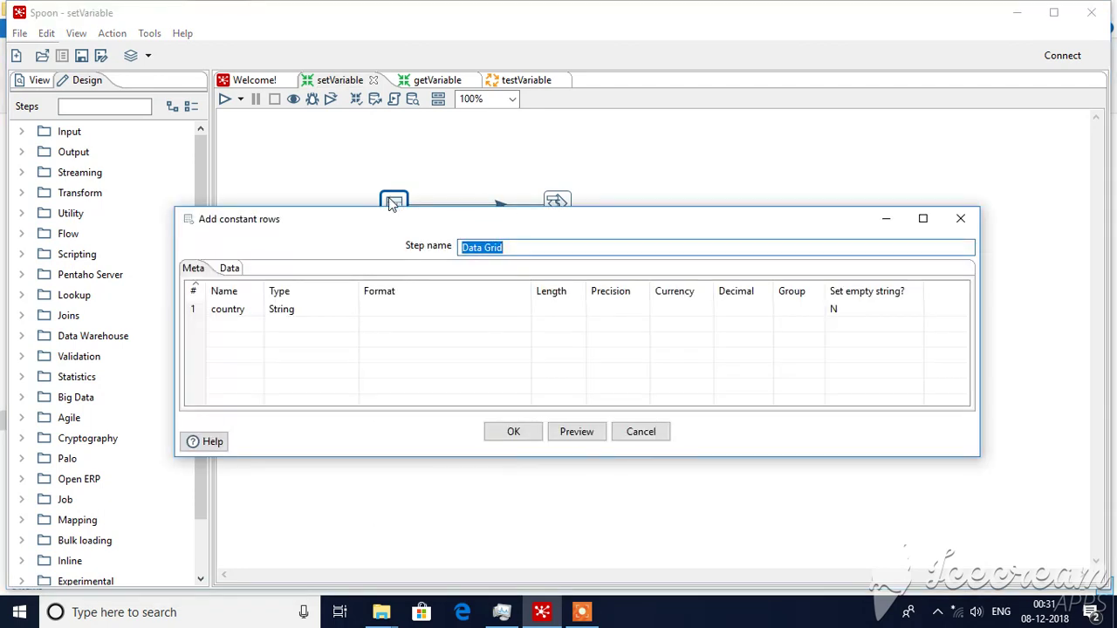
left_click(230, 269)
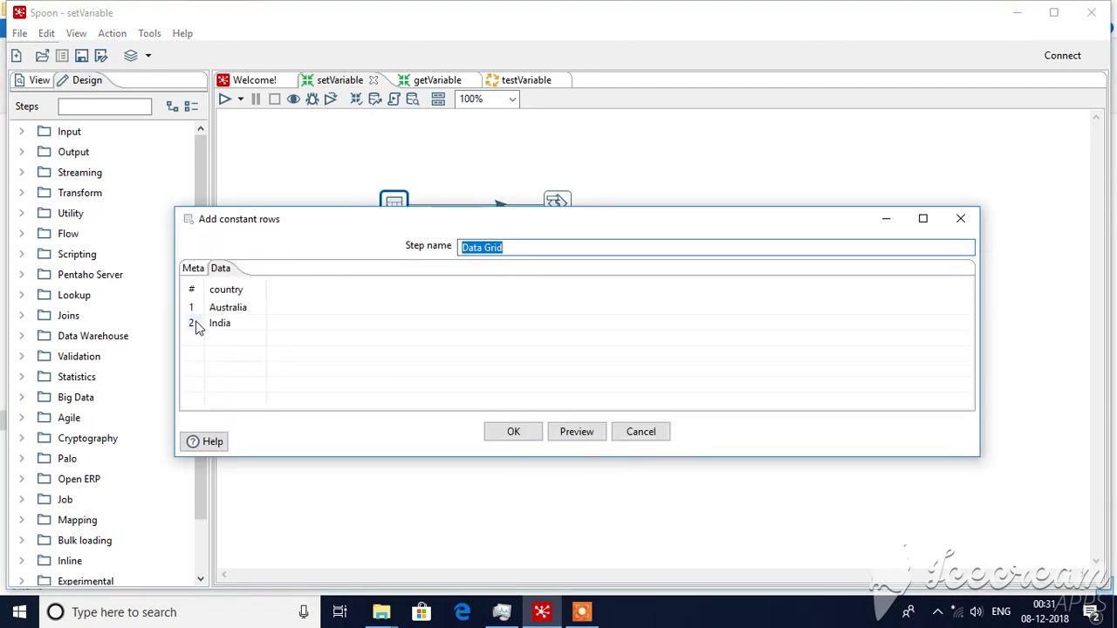
left_click(199, 327)
key("Delete")
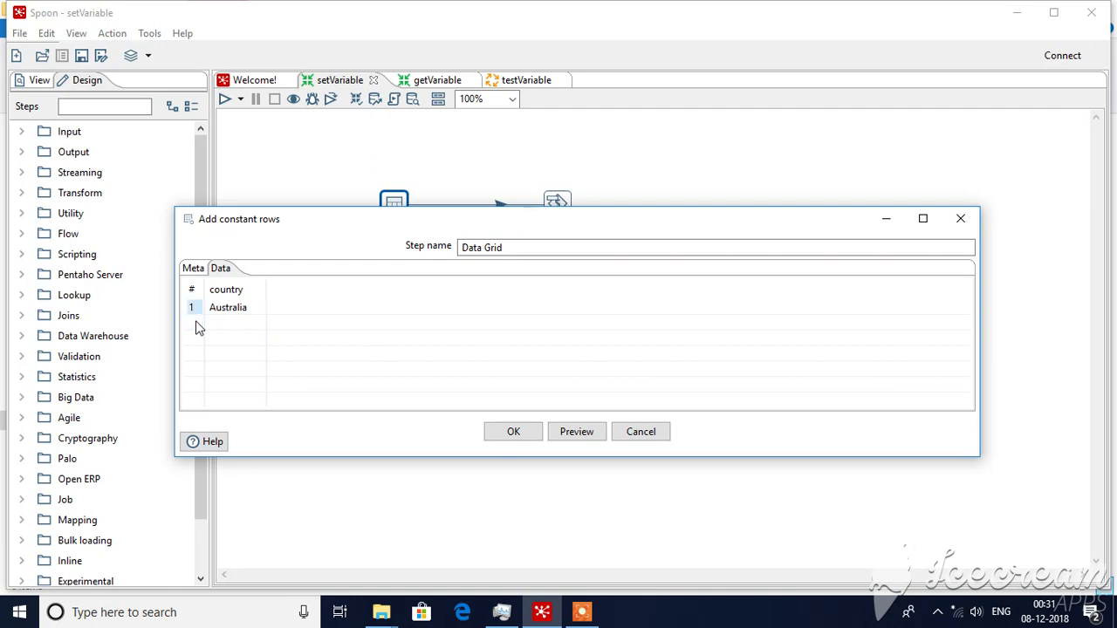
left_click(516, 434)
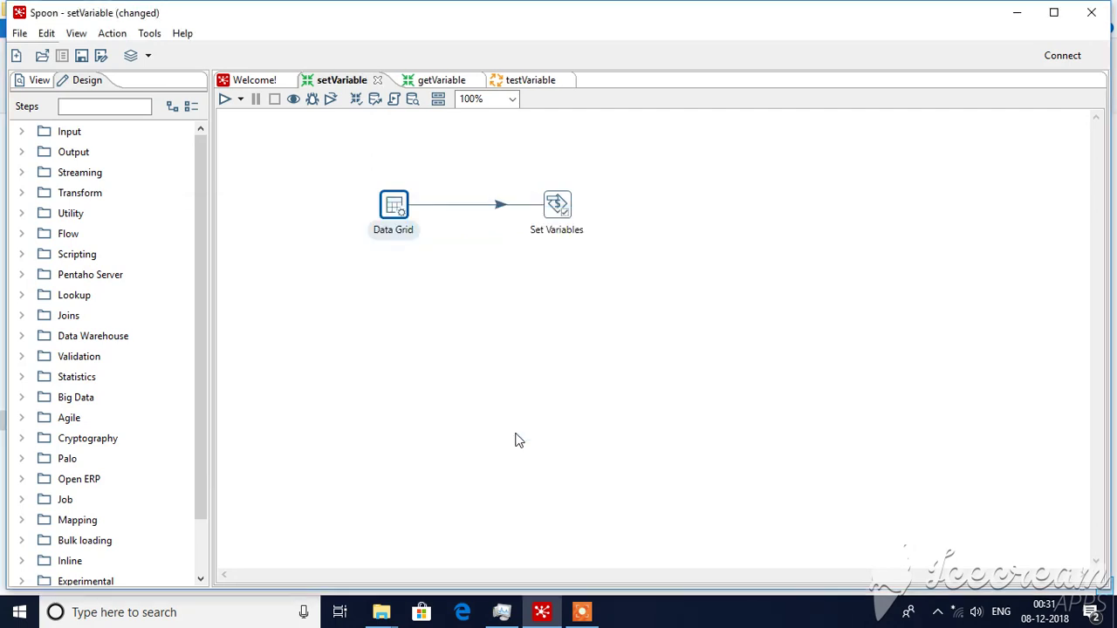